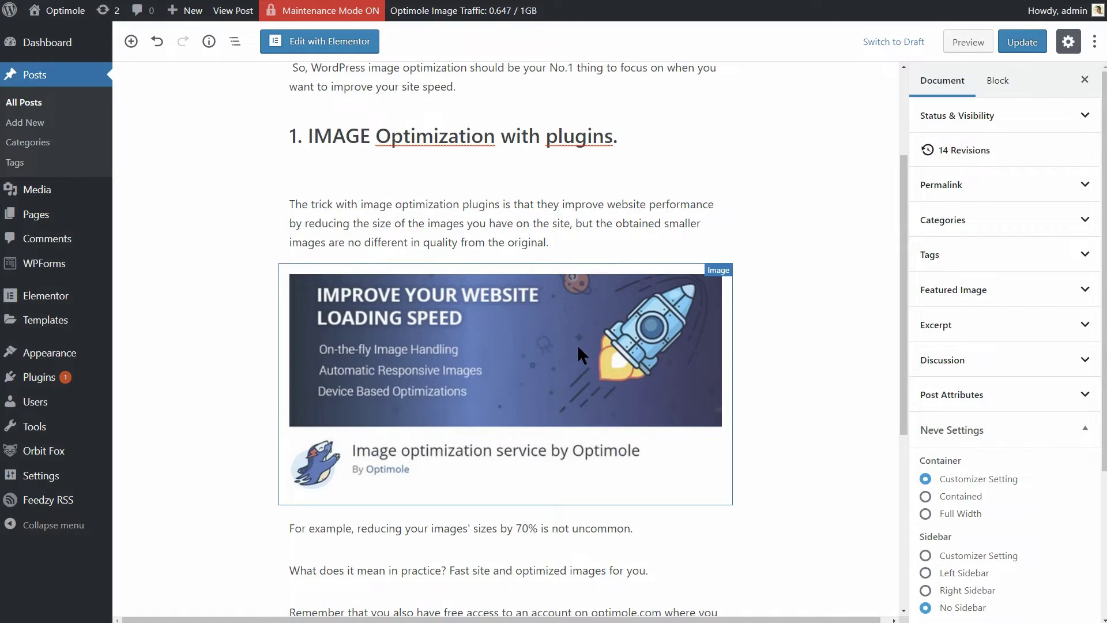
click(578, 346)
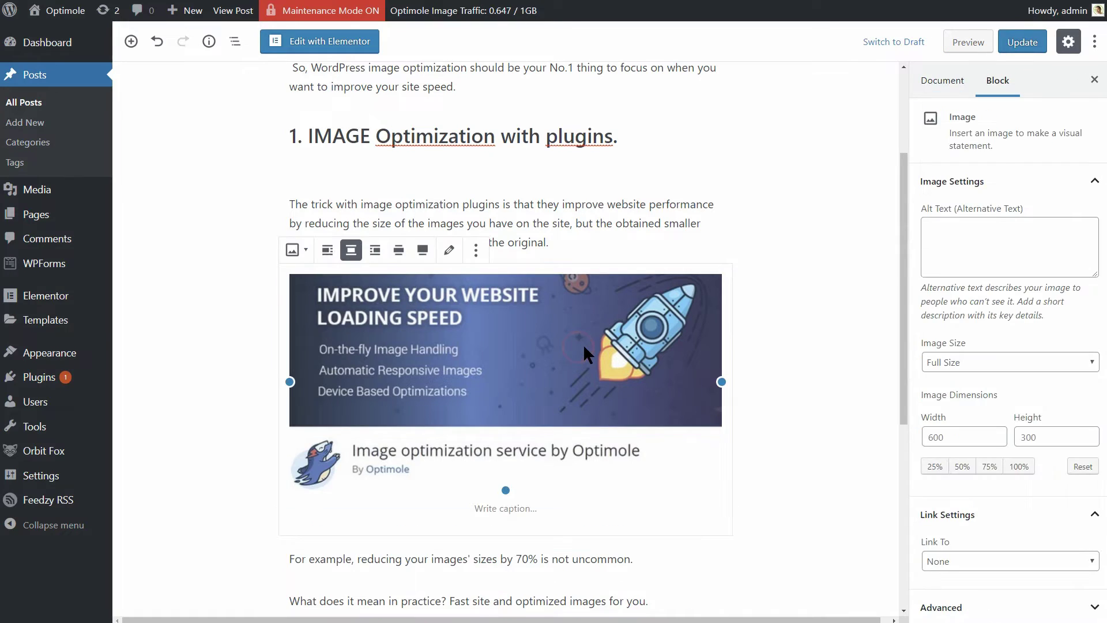
click(451, 249)
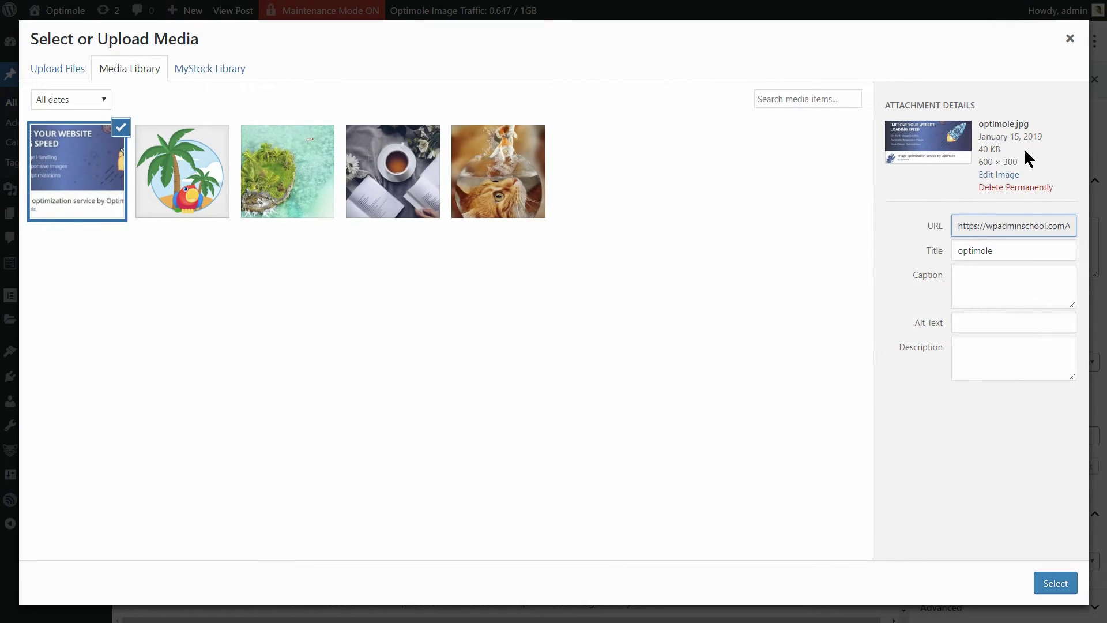
click(1070, 38)
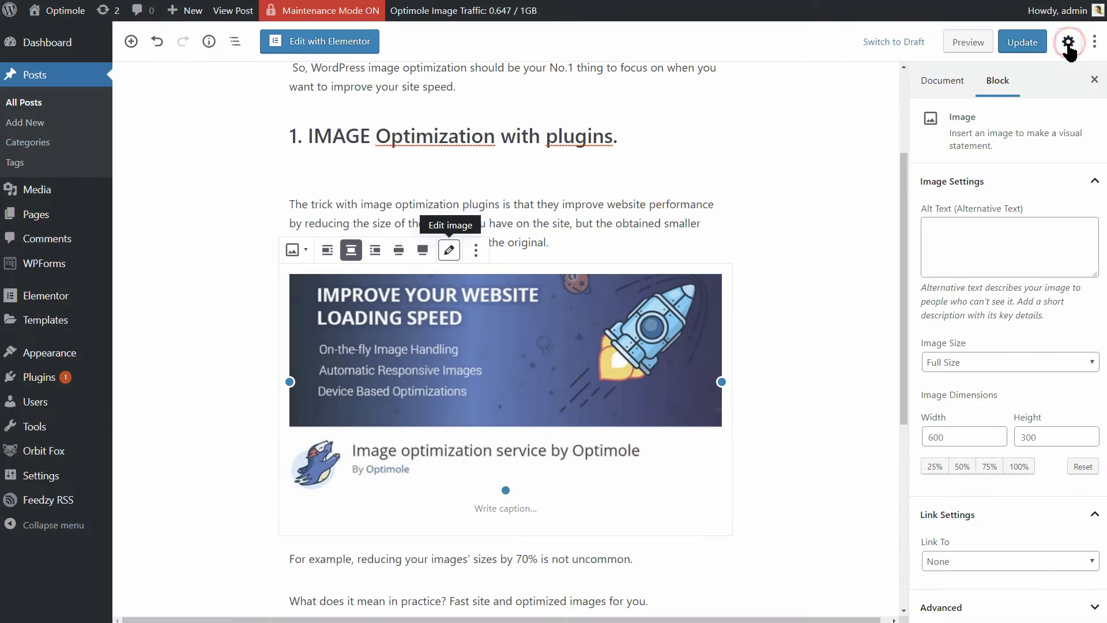
drag(905, 208, 922, 129)
- Highlight the intro paragraph's text in the post editor, then clear the selection
drag(462, 239, 289, 190)
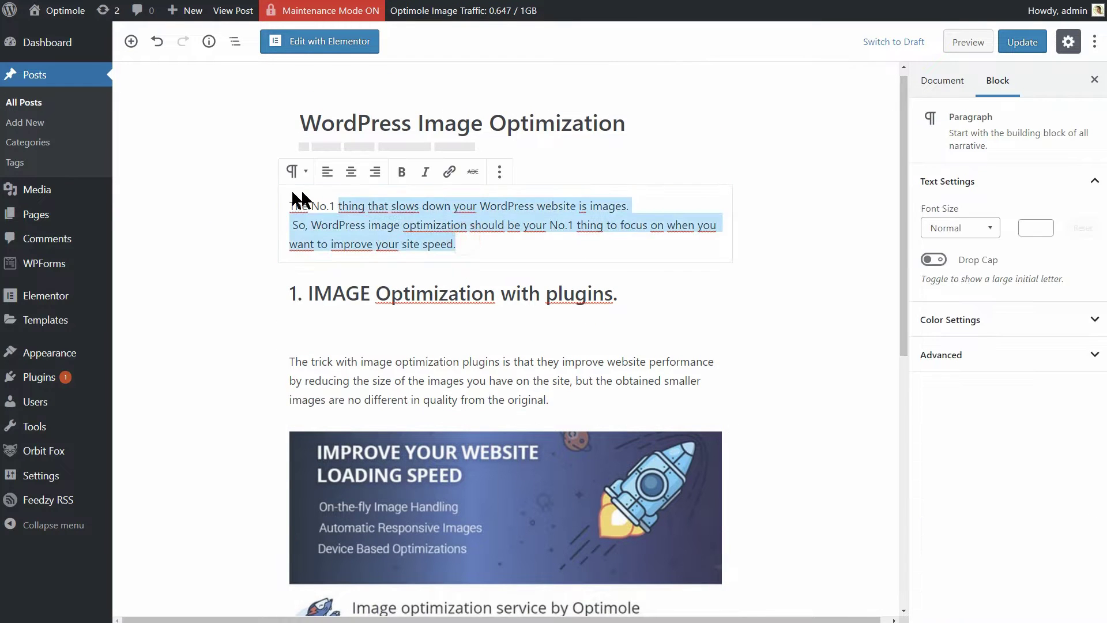
click(843, 240)
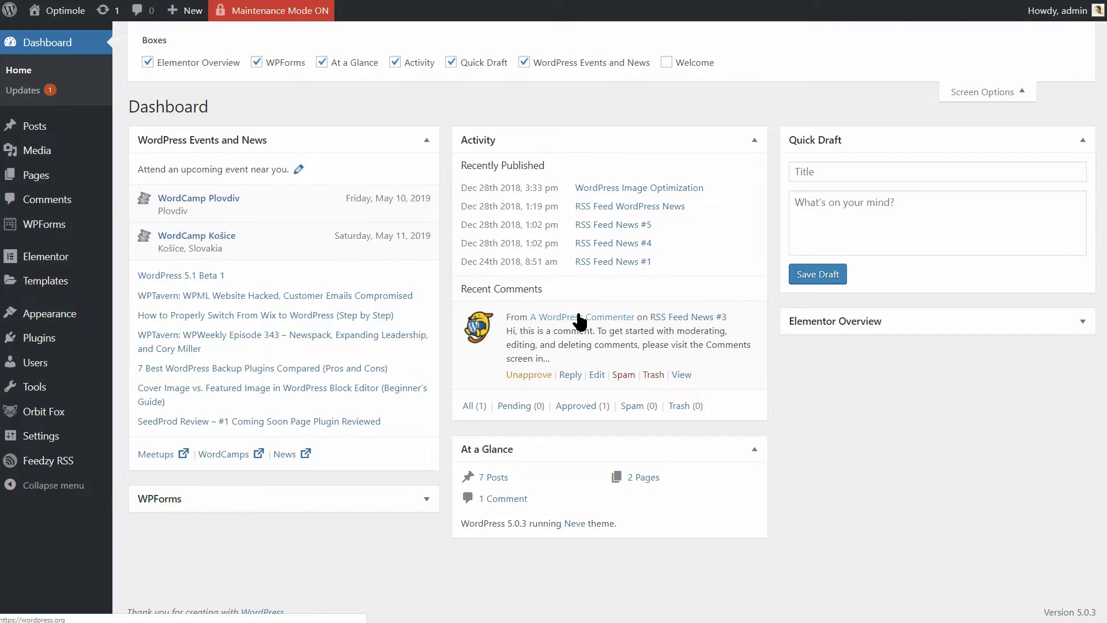
- Collapse the Screen Options panel on the Dashboard
click(1012, 94)
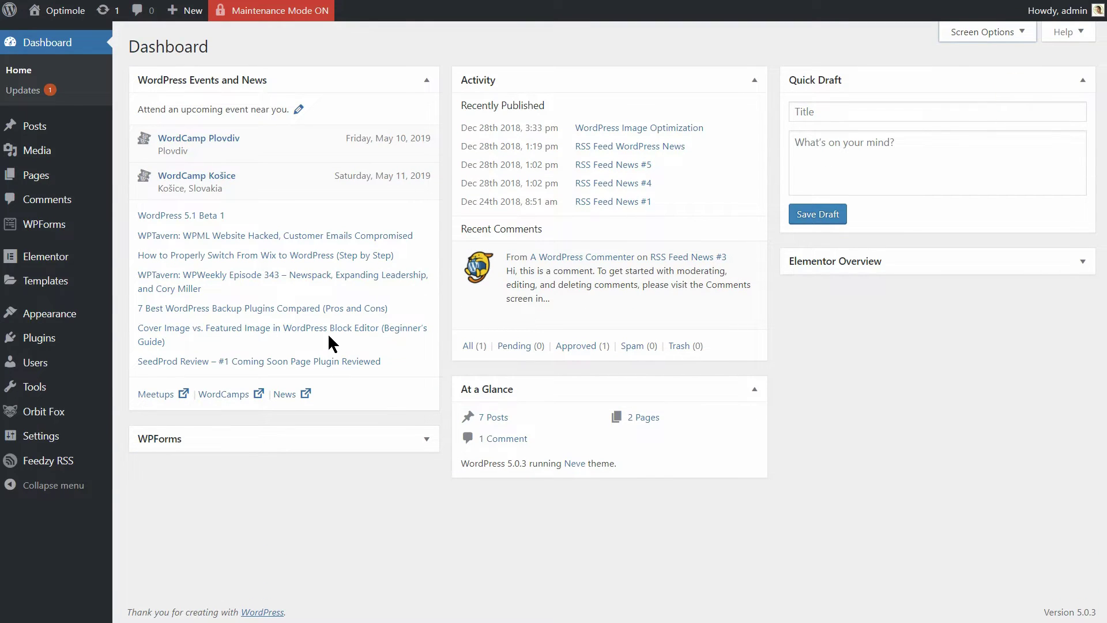
mouse_move(65, 348)
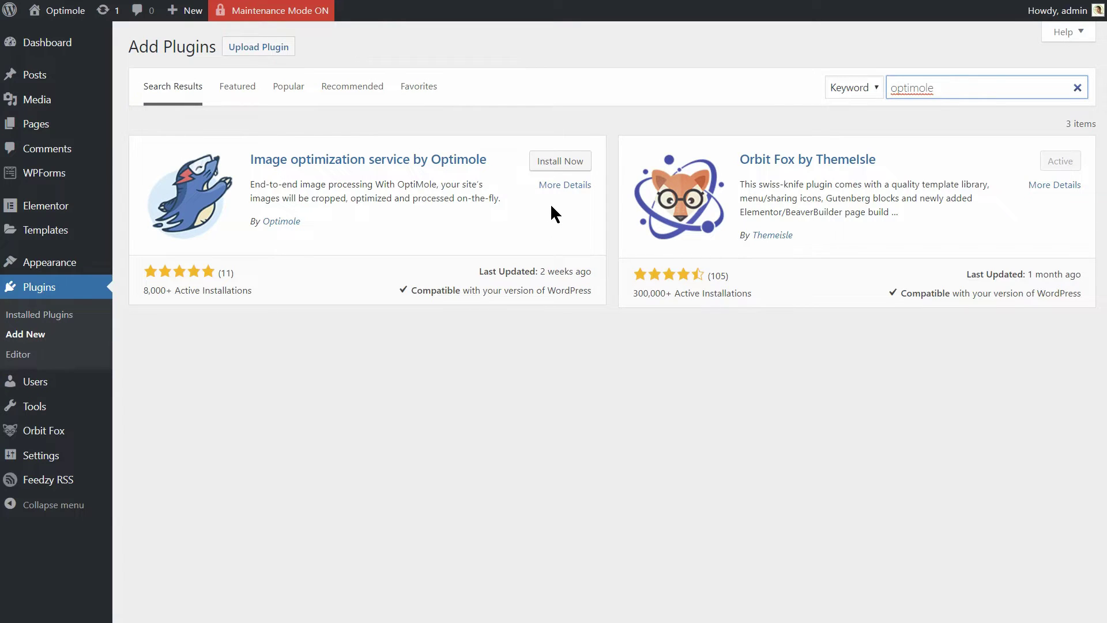
- Install and activate the Optimole plugin, then register for an API key with the entered e-mail
click(566, 163)
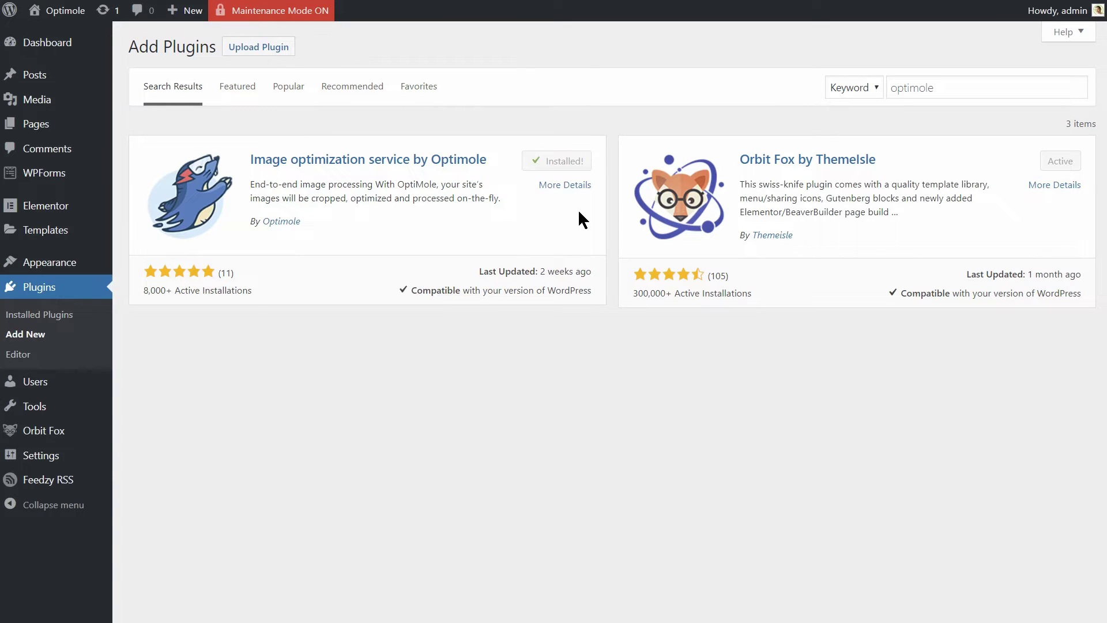
click(568, 163)
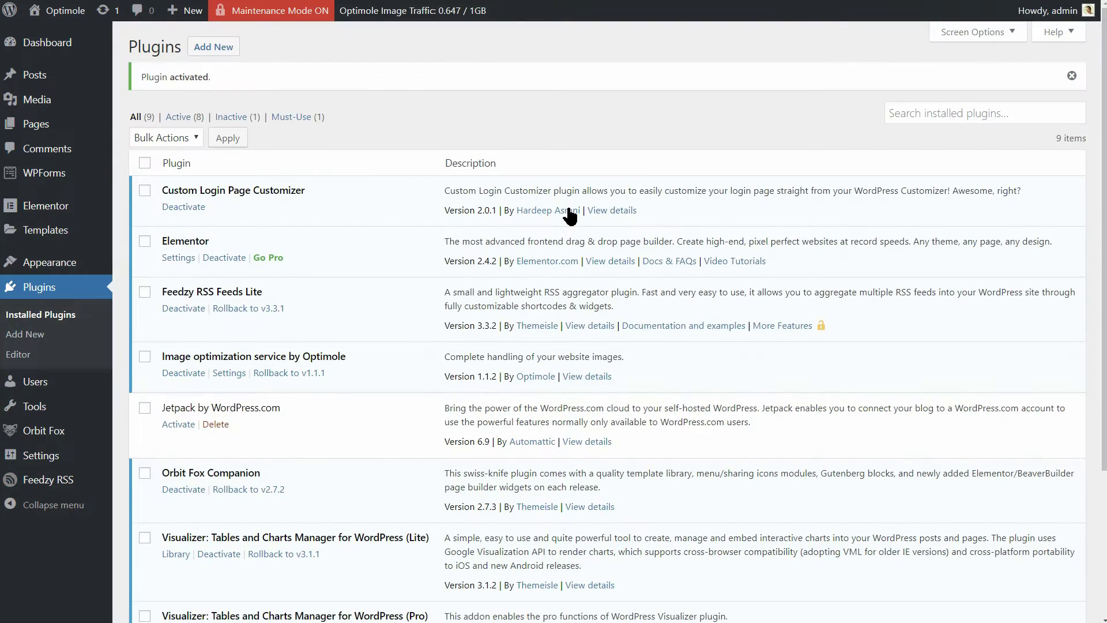
mouse_move(74, 107)
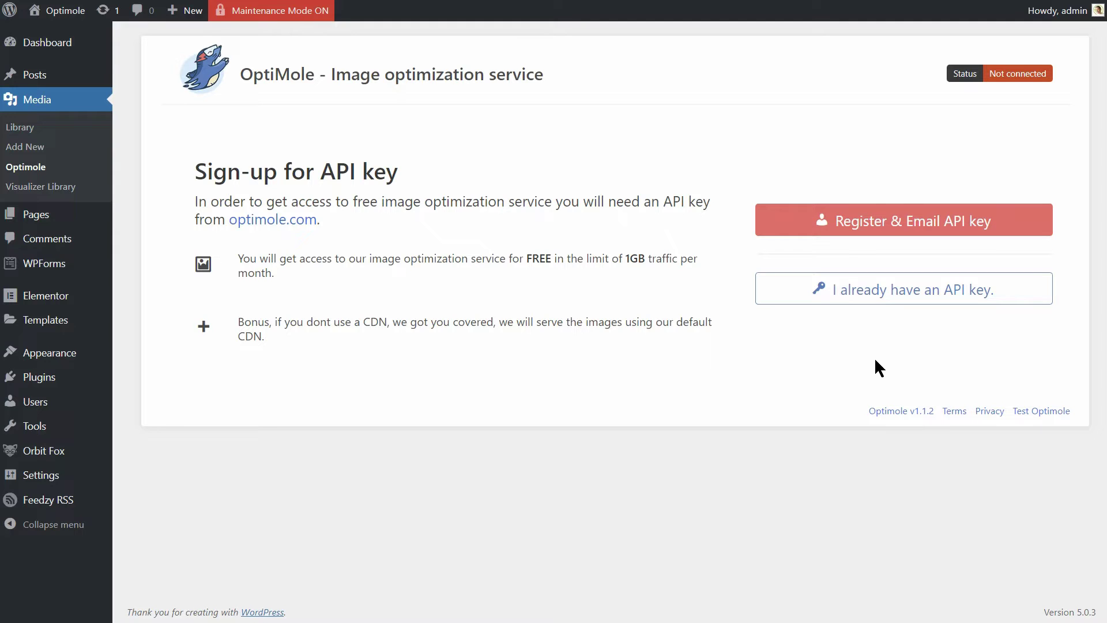
click(899, 221)
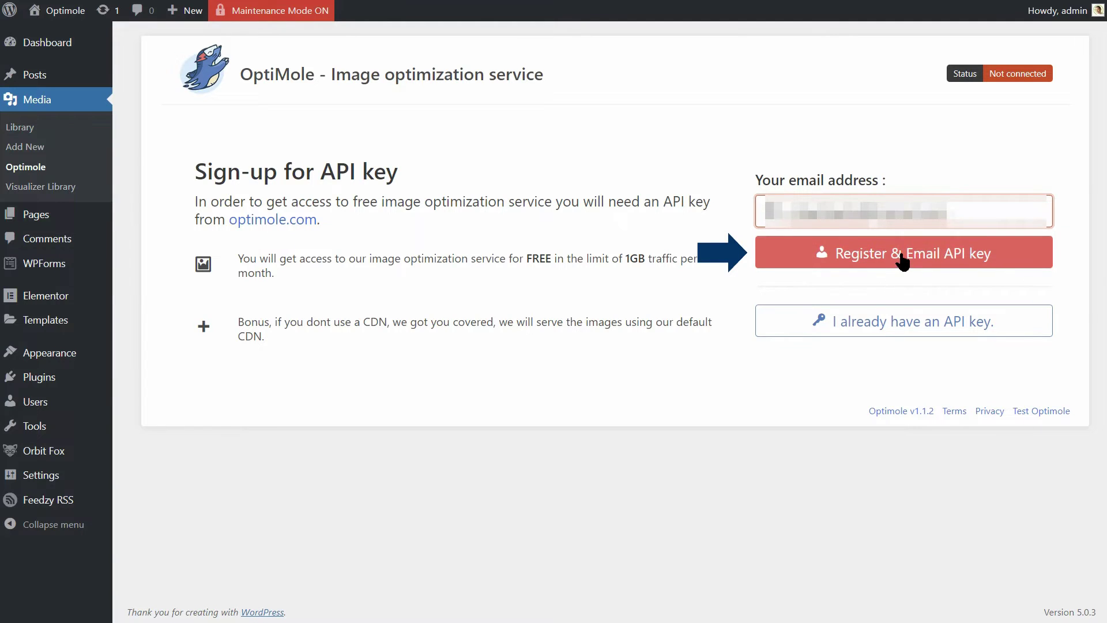
click(901, 256)
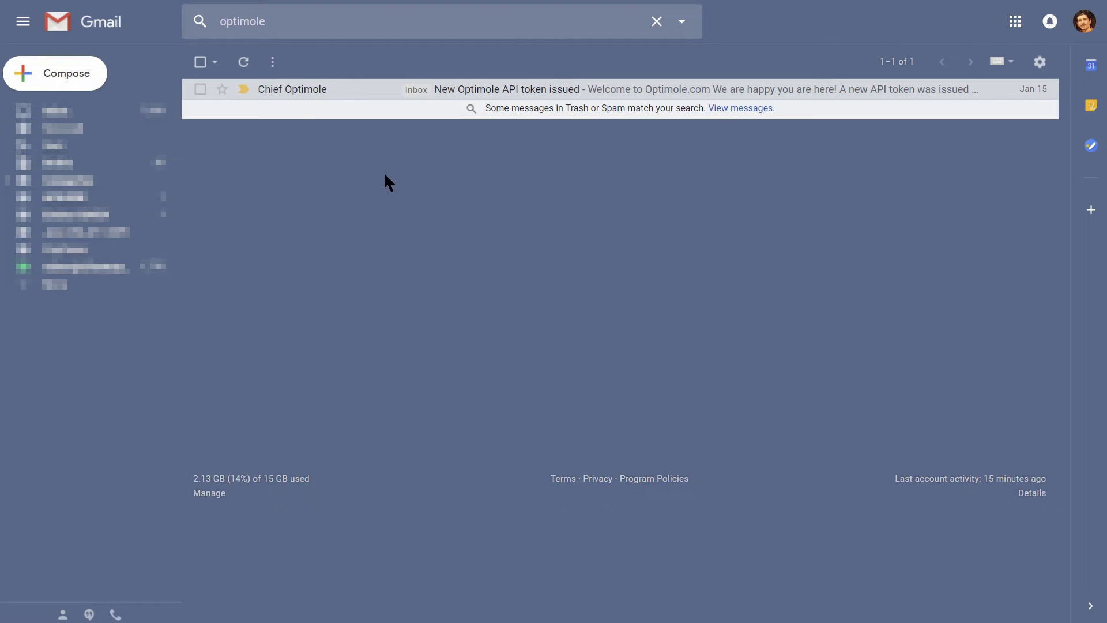
- Copy the API key from the Optimole token e-mail and paste it into WordPress's API key field
click(288, 91)
drag(536, 318, 229, 323)
right_click(252, 317)
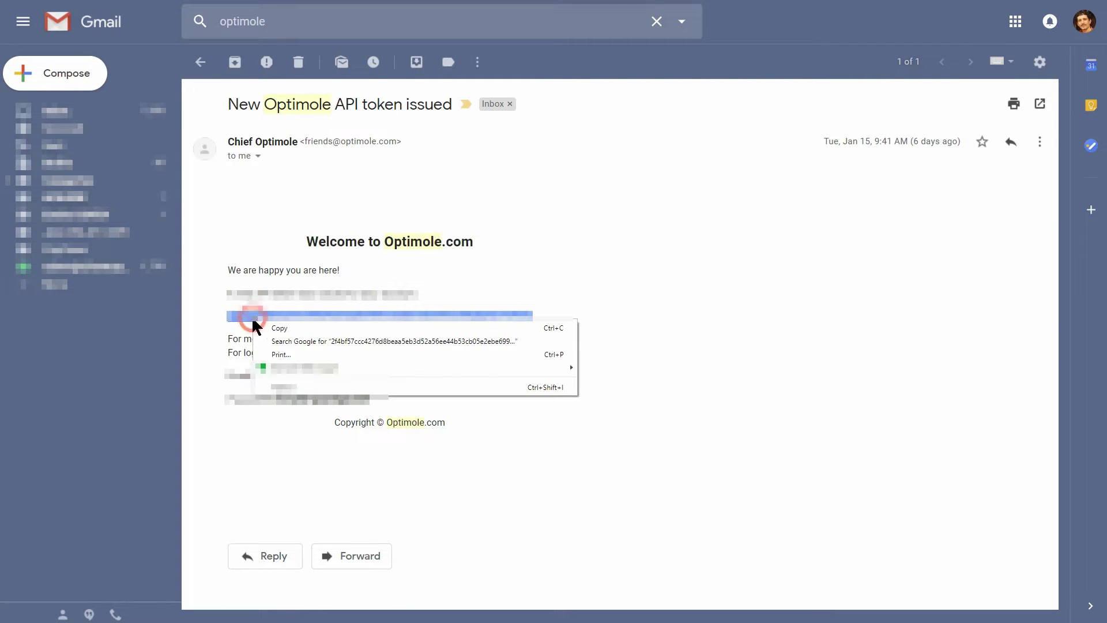
click(279, 327)
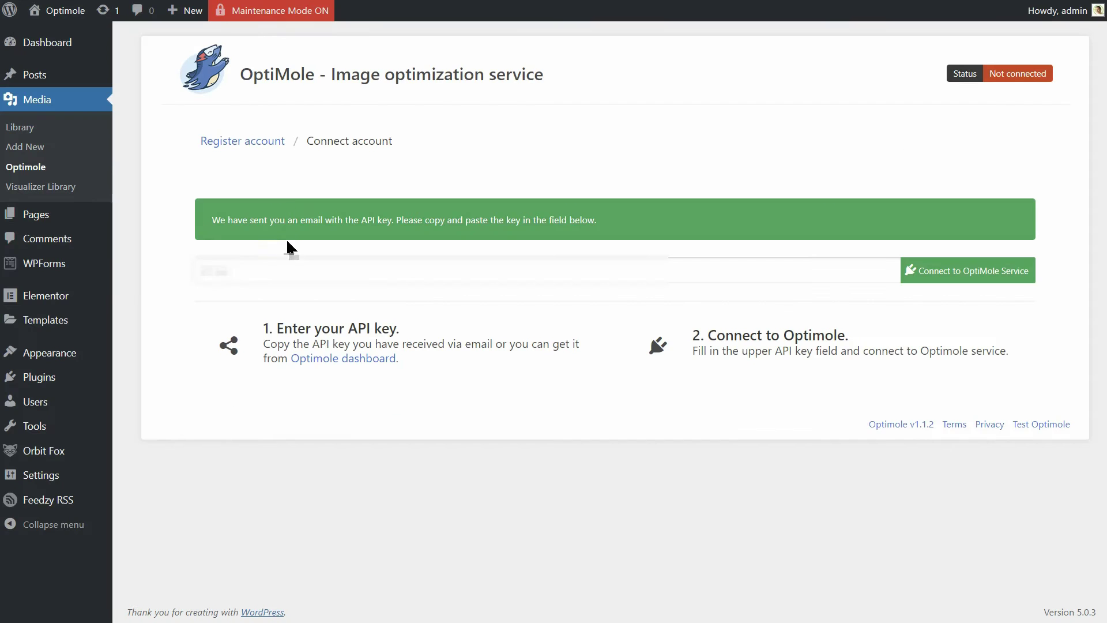
click(262, 271)
right_click(260, 274)
click(287, 360)
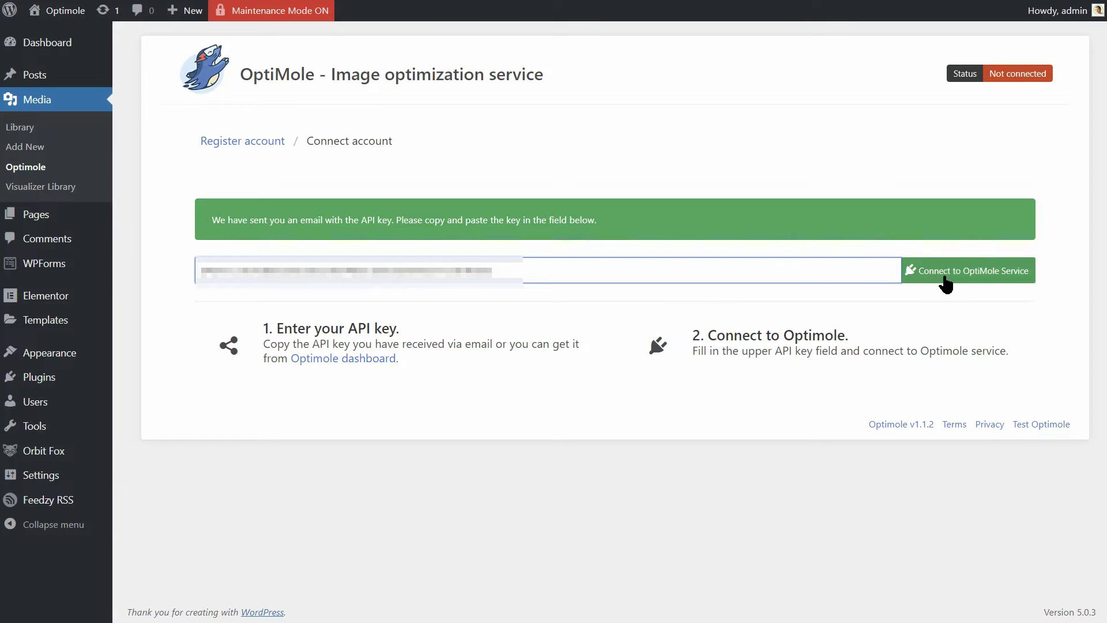
- Connect the site to the Optimole service using the pasted API key
click(946, 283)
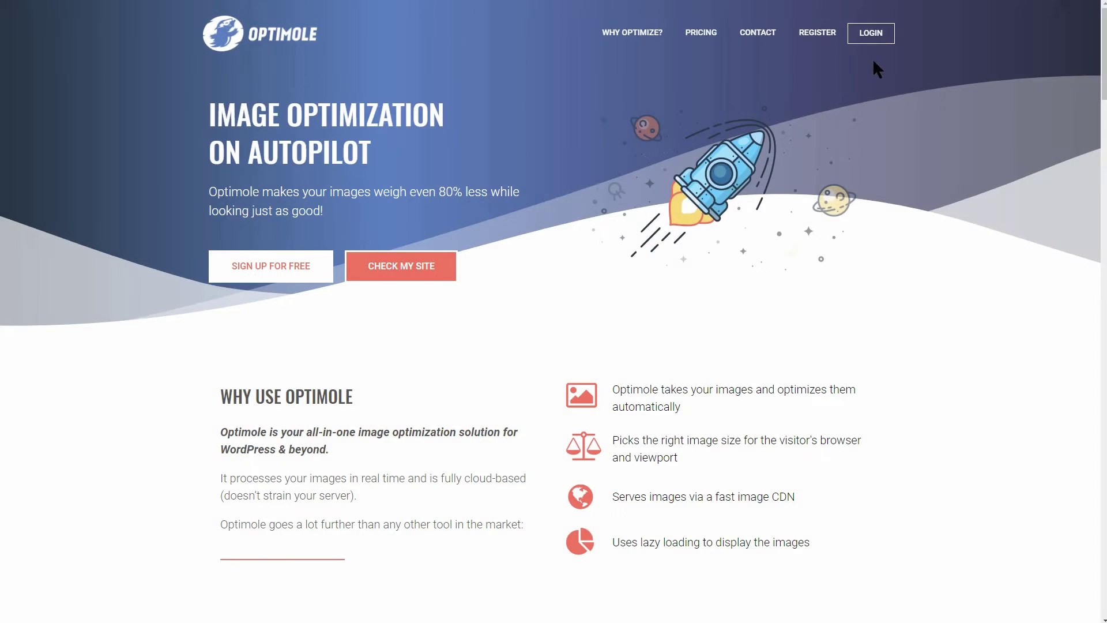
- Log in to Optimole.com, view the Traffic and Whitelist Domains pages, and try Add with no domain
click(873, 38)
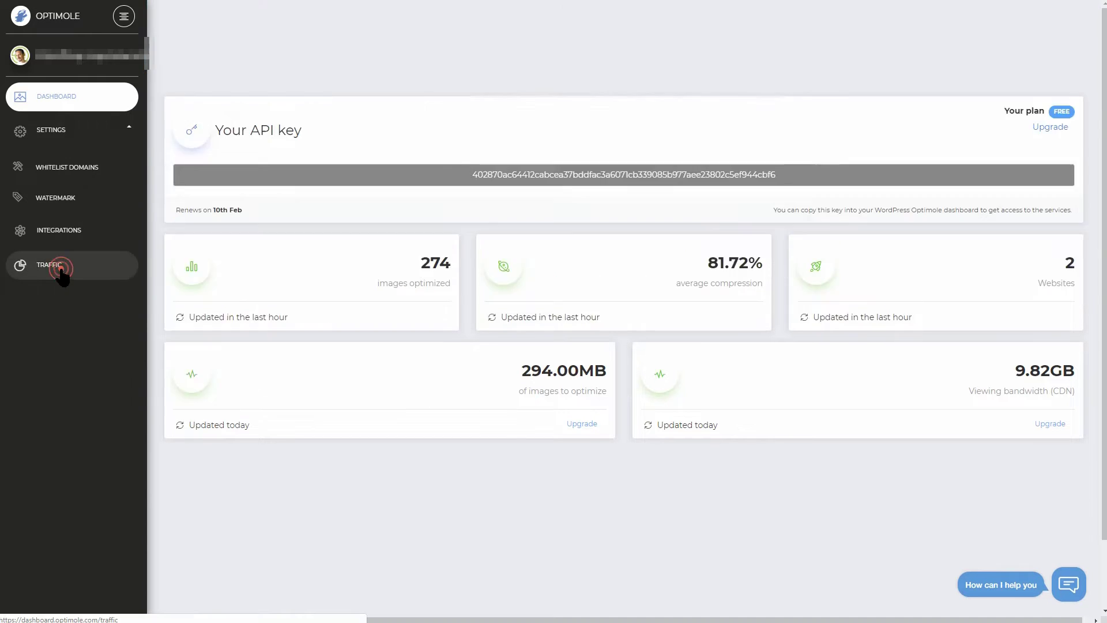
click(61, 268)
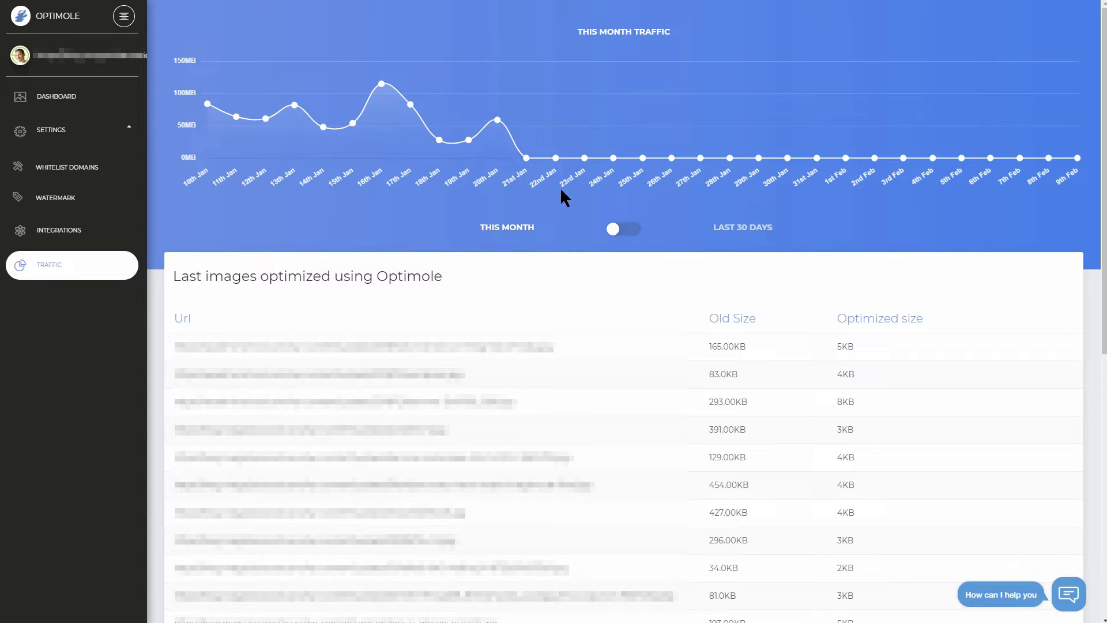
click(76, 174)
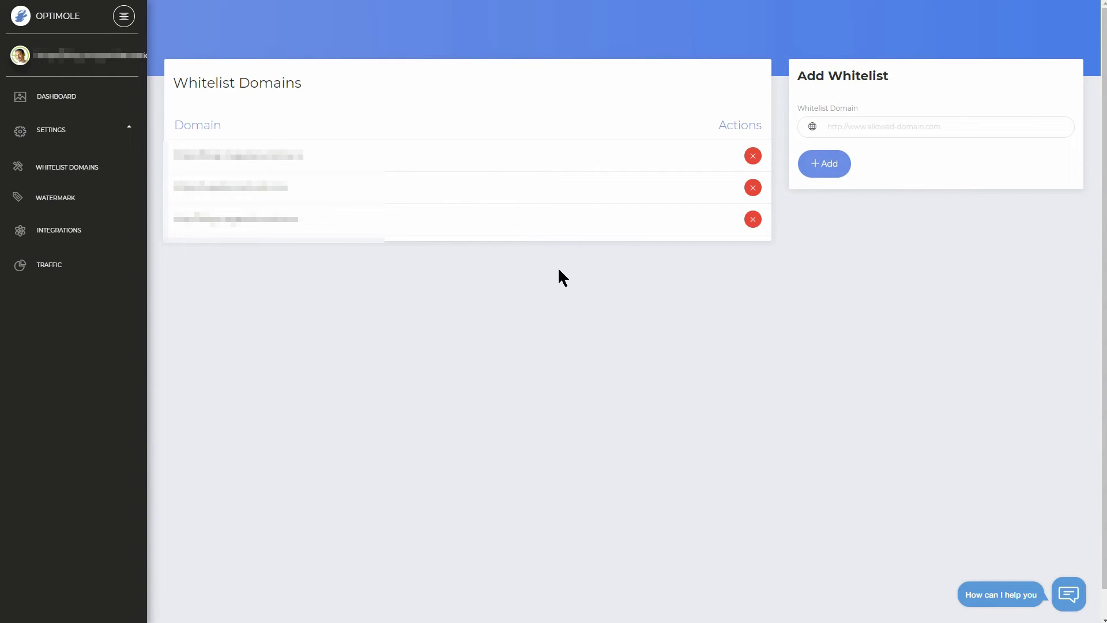
click(834, 168)
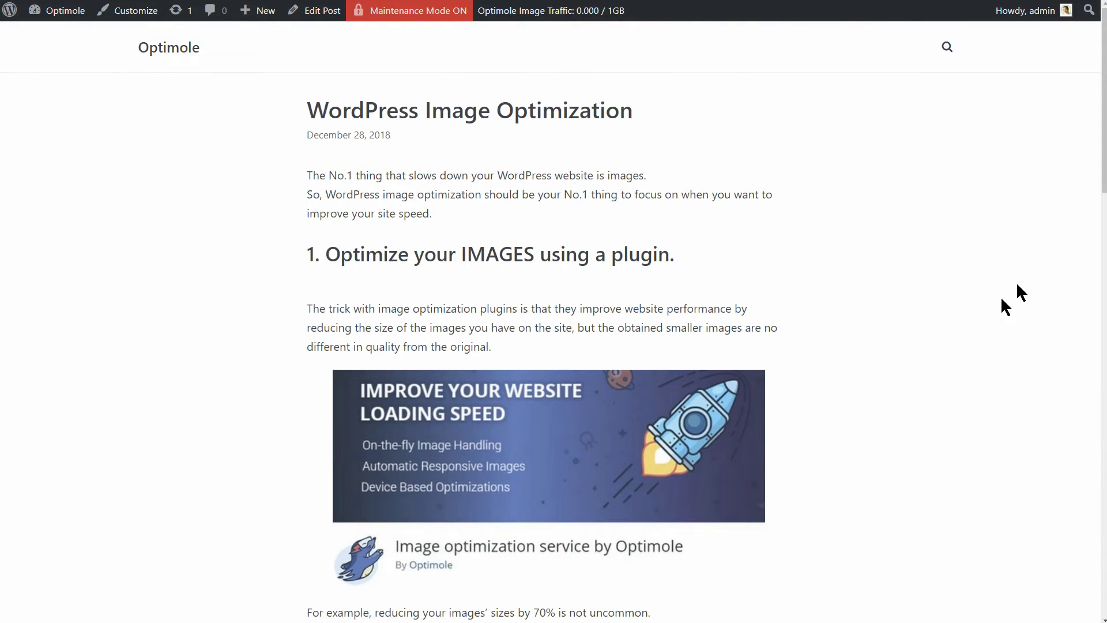
- Scroll the live Image Optimization post to view its Optimole promo image
mouse_move(1104, 173)
mouse_down()
mouse_move(1104, 499)
mouse_move(1104, 186)
mouse_up()
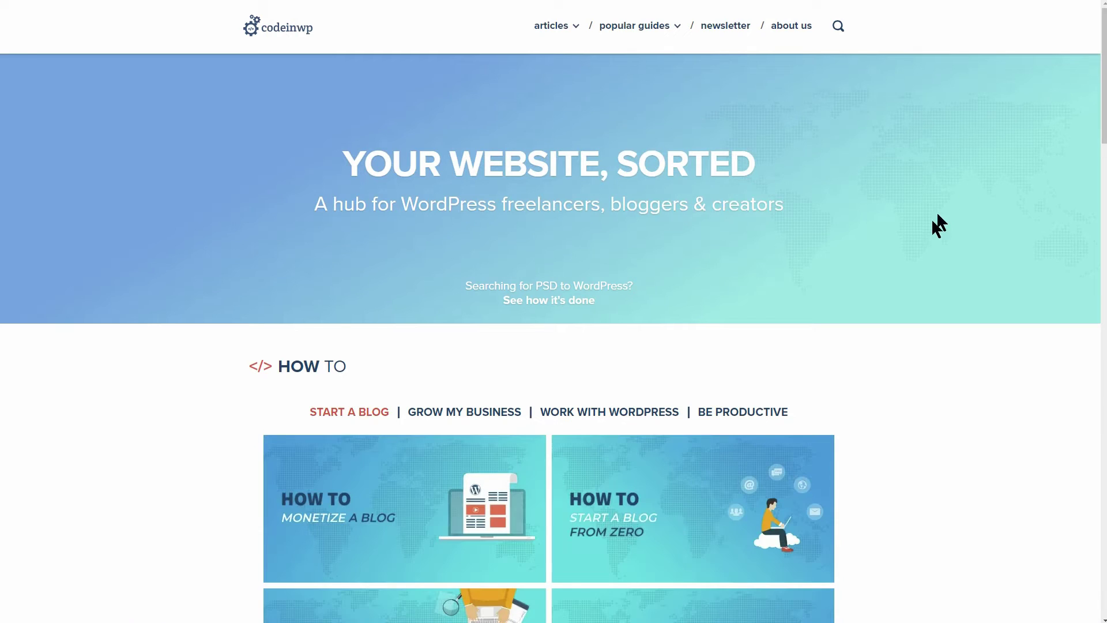
- Scroll down through the codeinwp.com homepage
scroll(907, 417, down, 5)
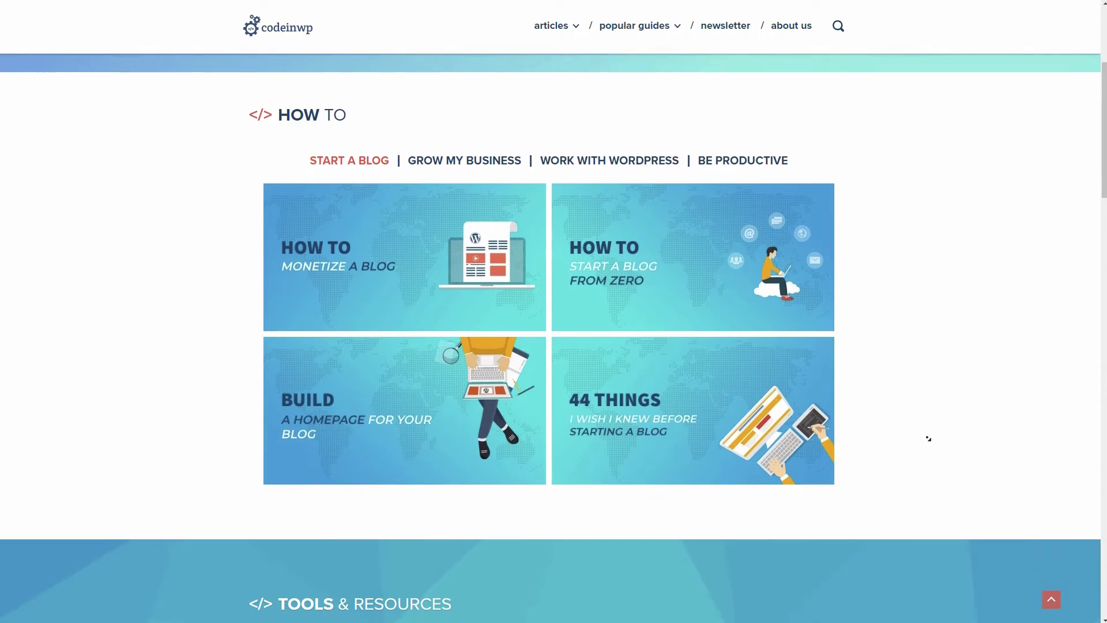
scroll(928, 438, down, 9)
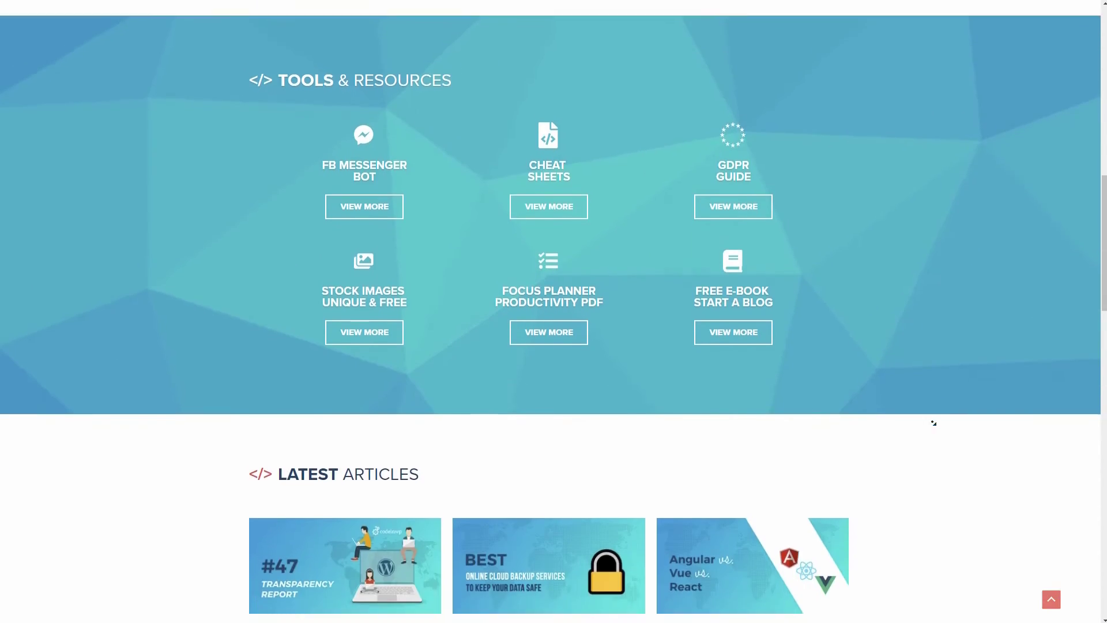
scroll(933, 426, down, 13)
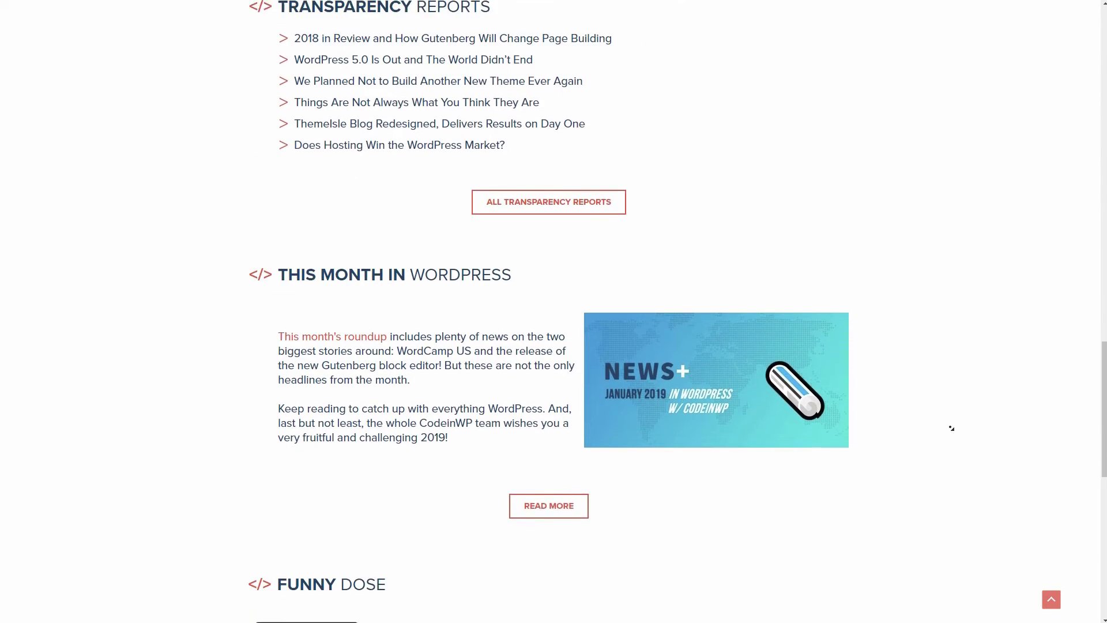
scroll(951, 428, down, 1)
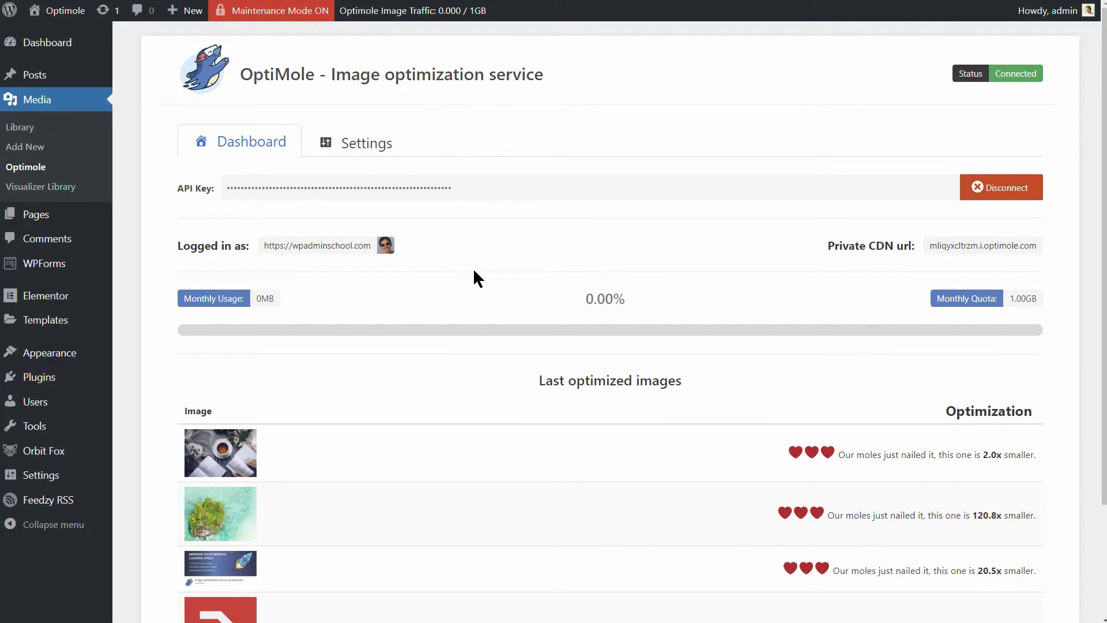
- In Optimole Settings, toggle JavaScript replacement, image replacement and admin bar status off and back on
click(369, 149)
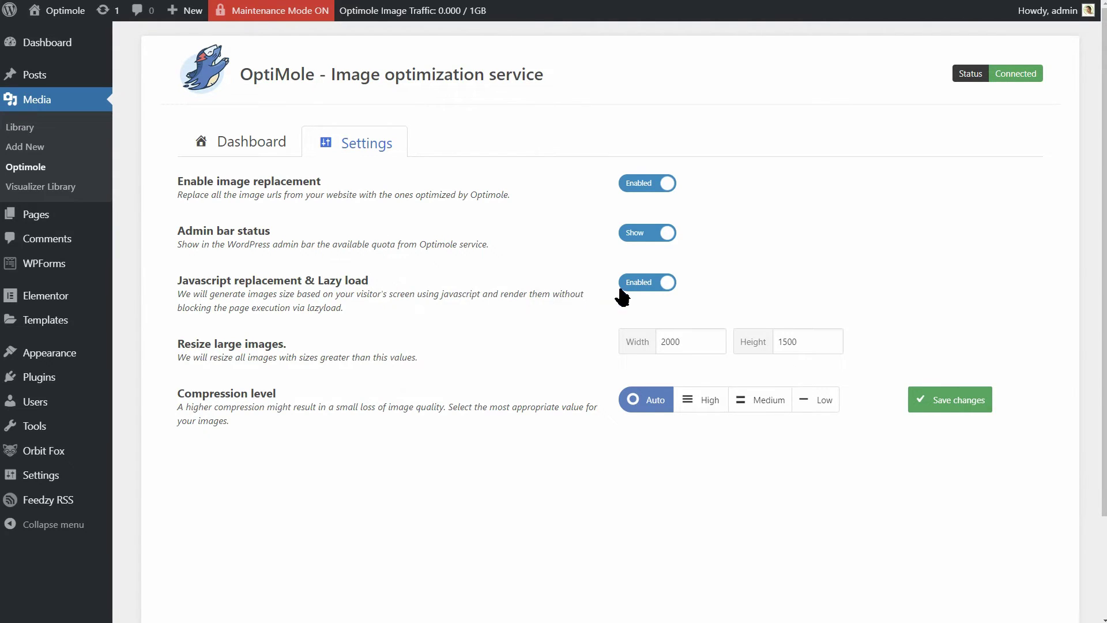
click(669, 289)
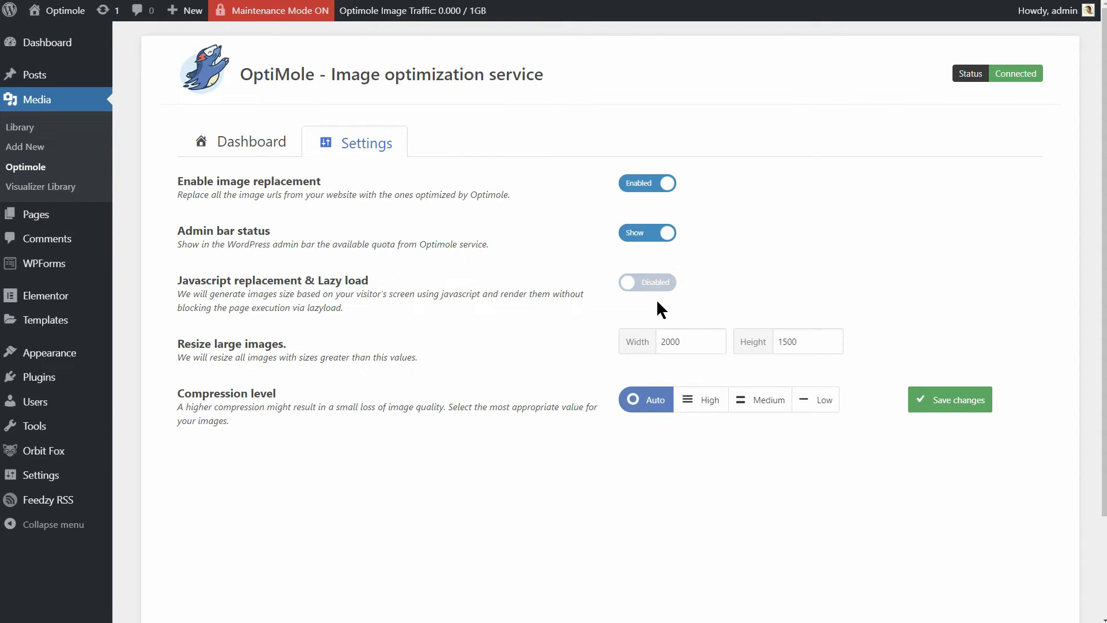
click(628, 288)
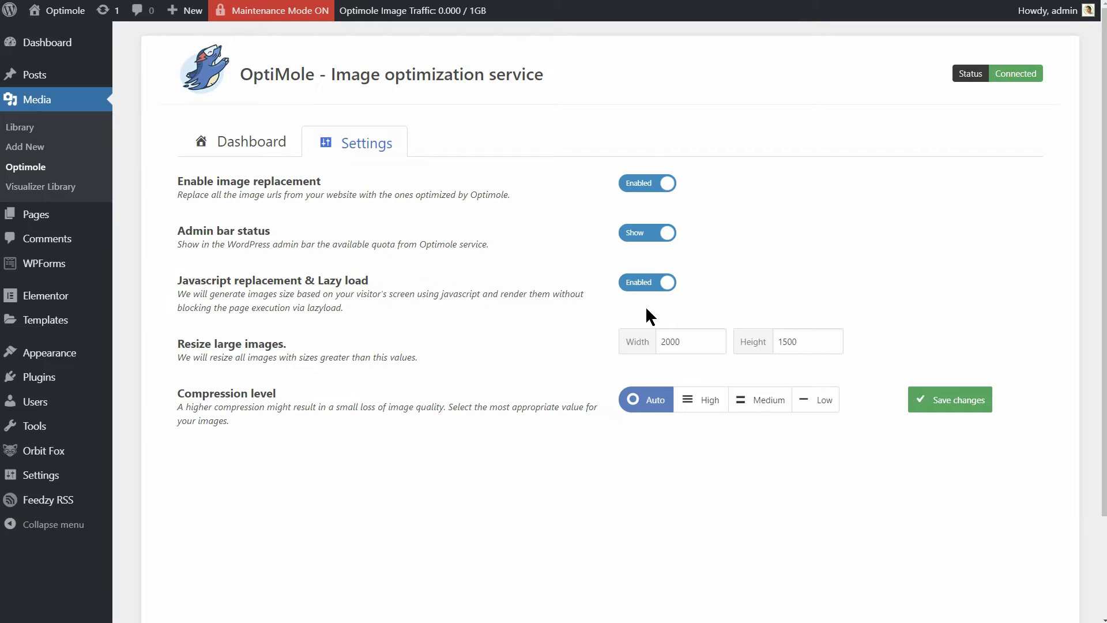
click(664, 184)
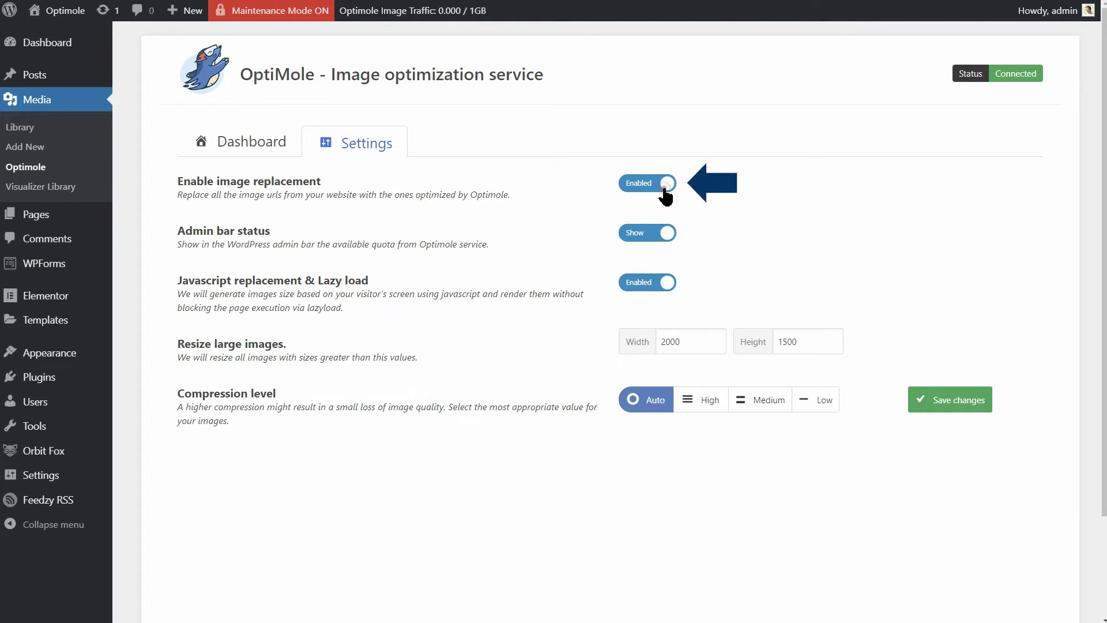
click(628, 185)
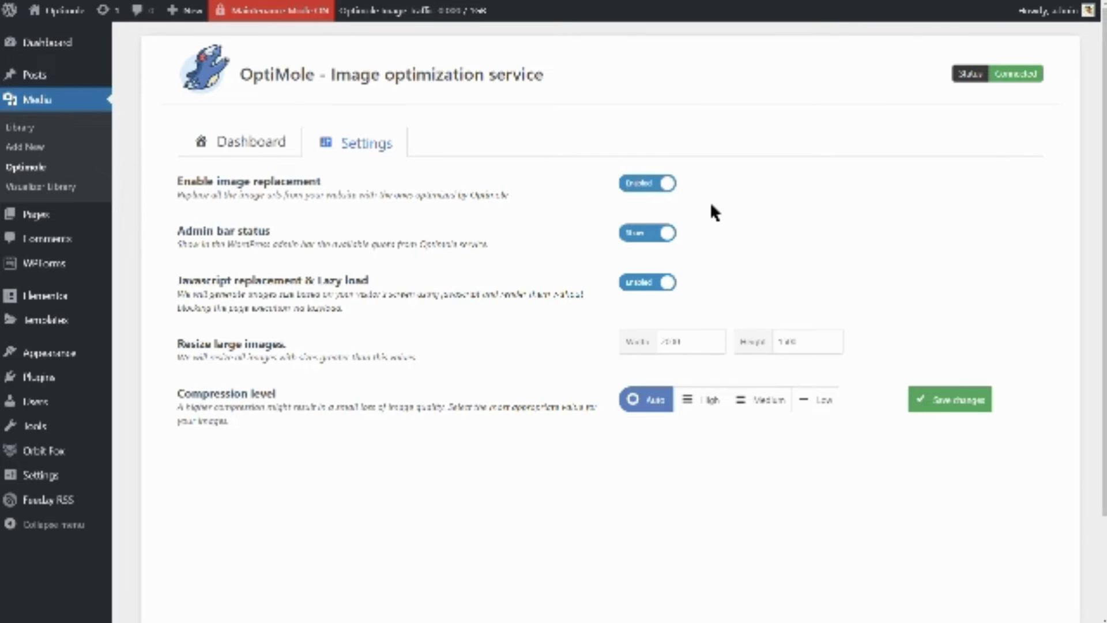
click(660, 237)
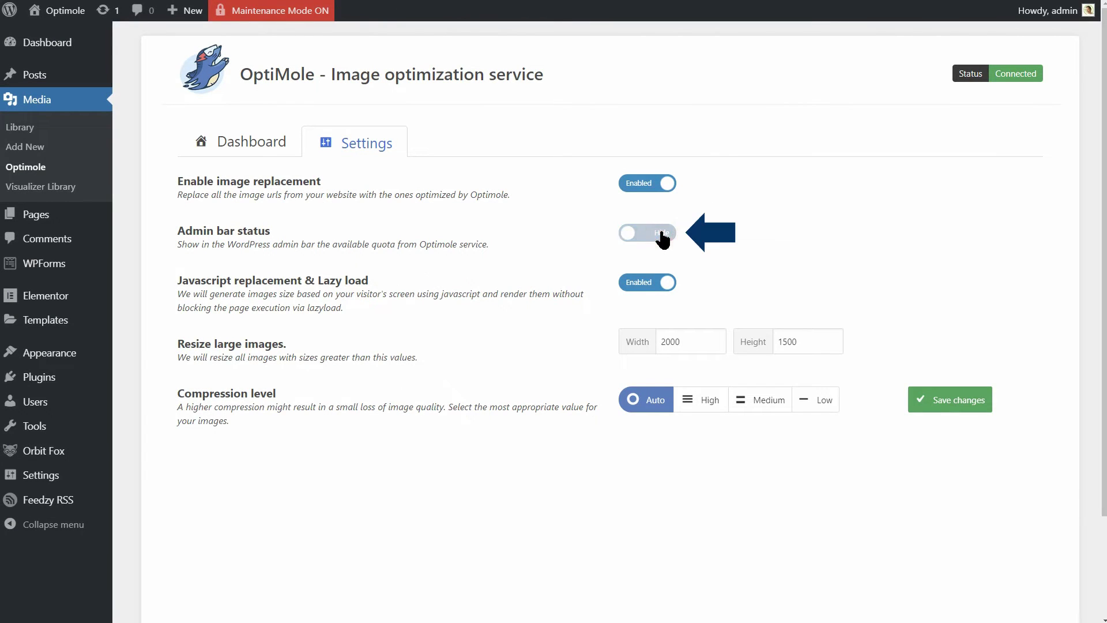
click(633, 245)
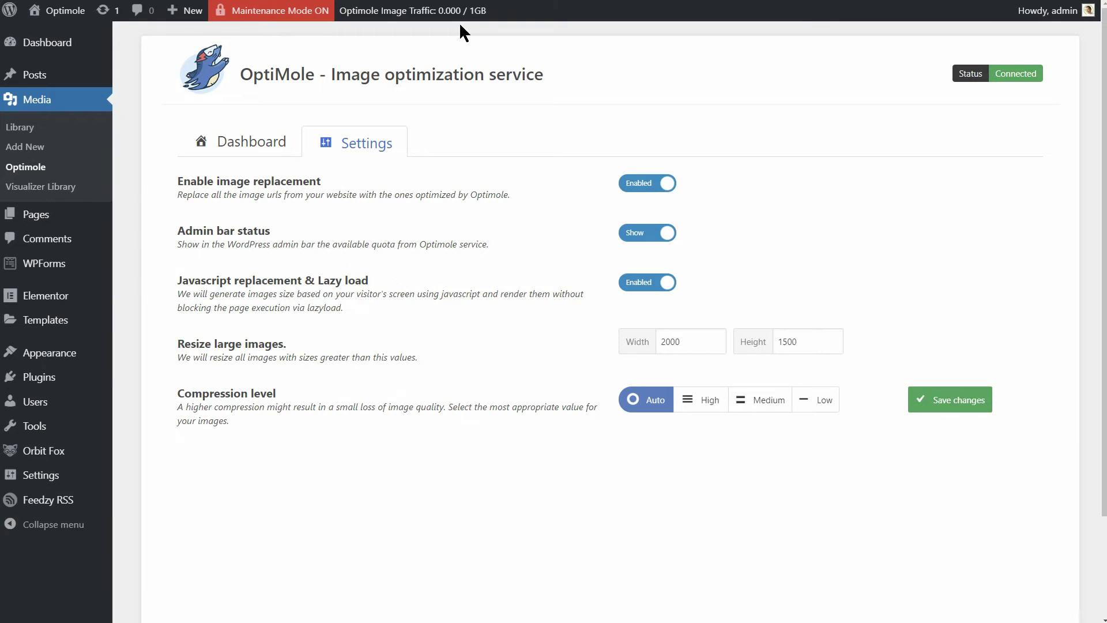
- Check the 2000×1500 resize limits and preview High, Low and Medium compression before choosing Auto
click(691, 344)
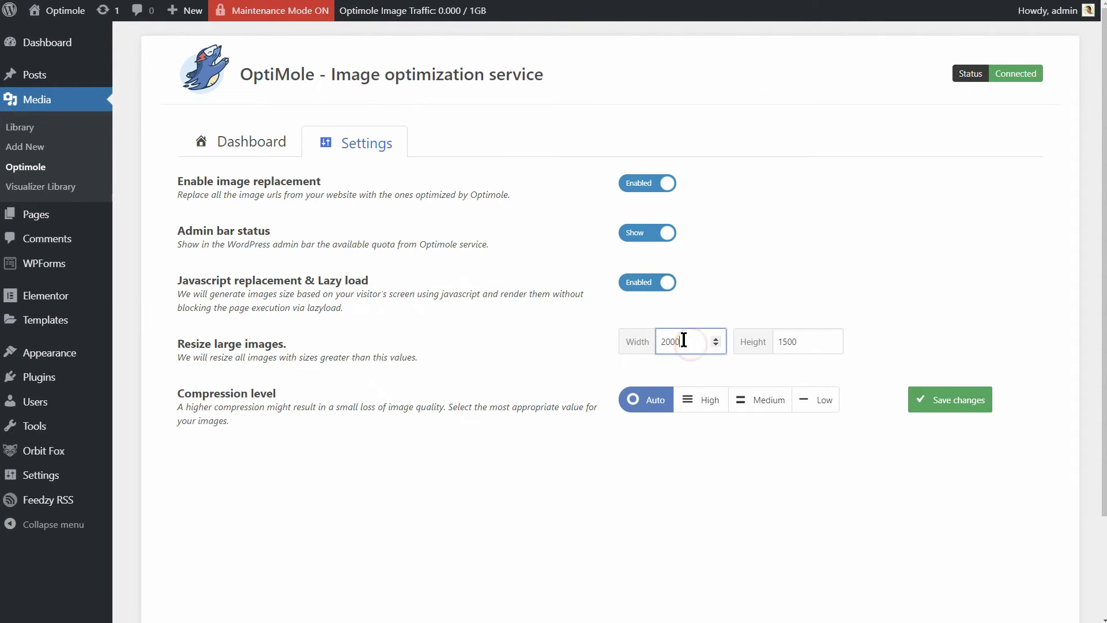
click(813, 341)
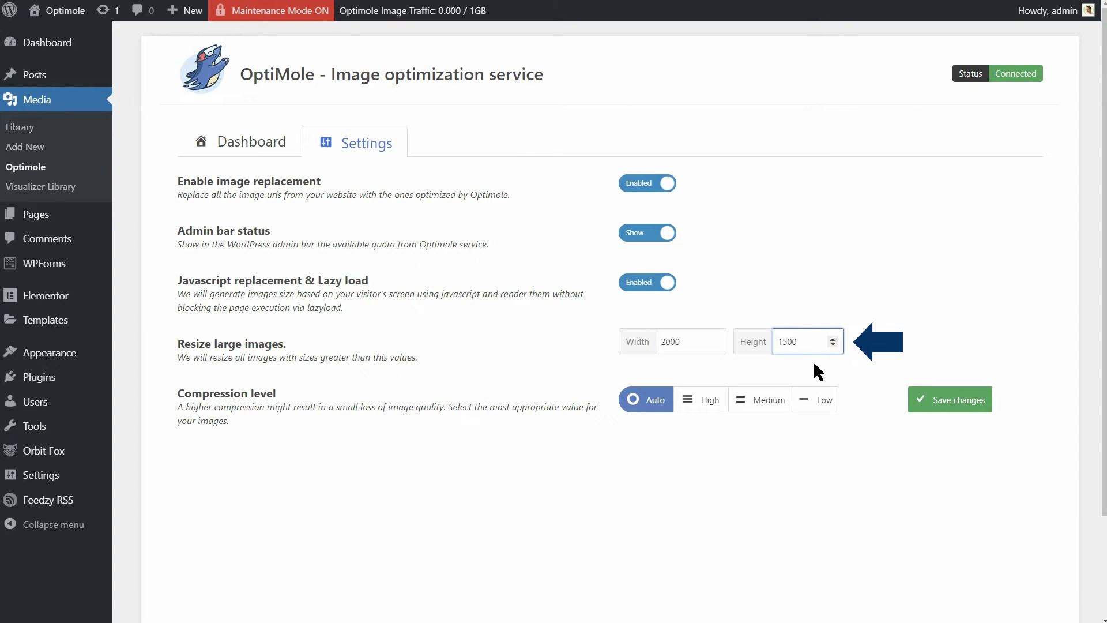
click(711, 401)
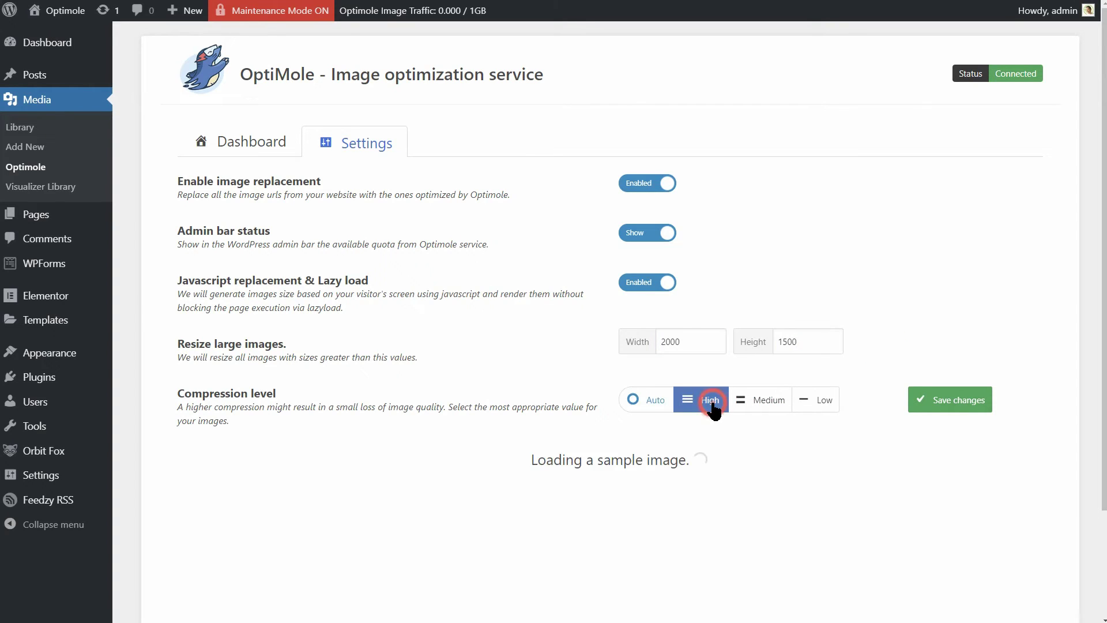
click(816, 407)
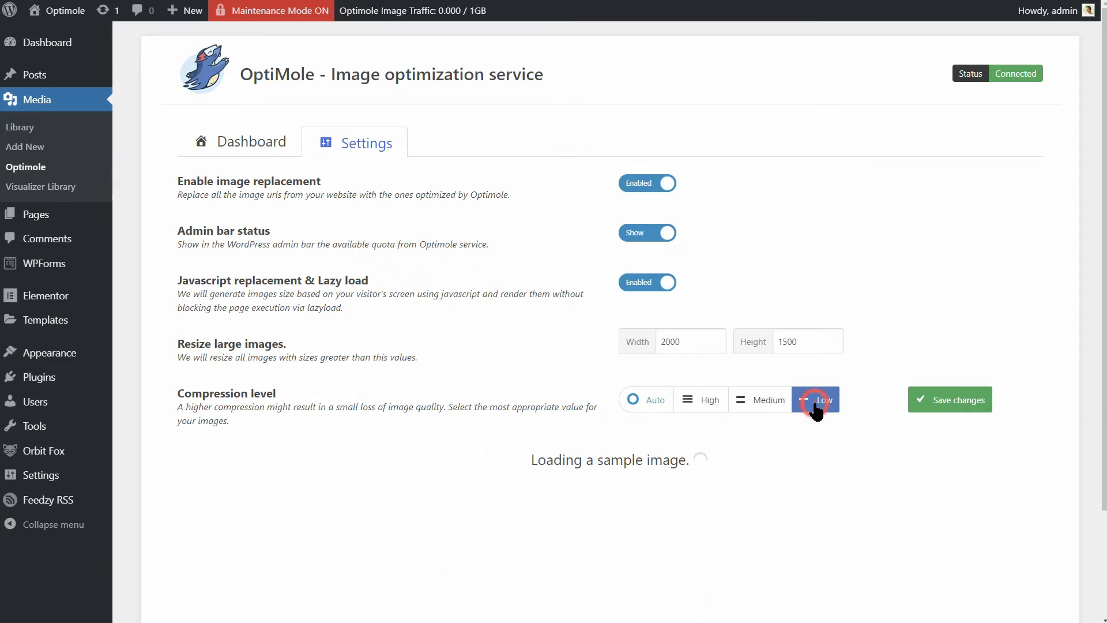
click(768, 409)
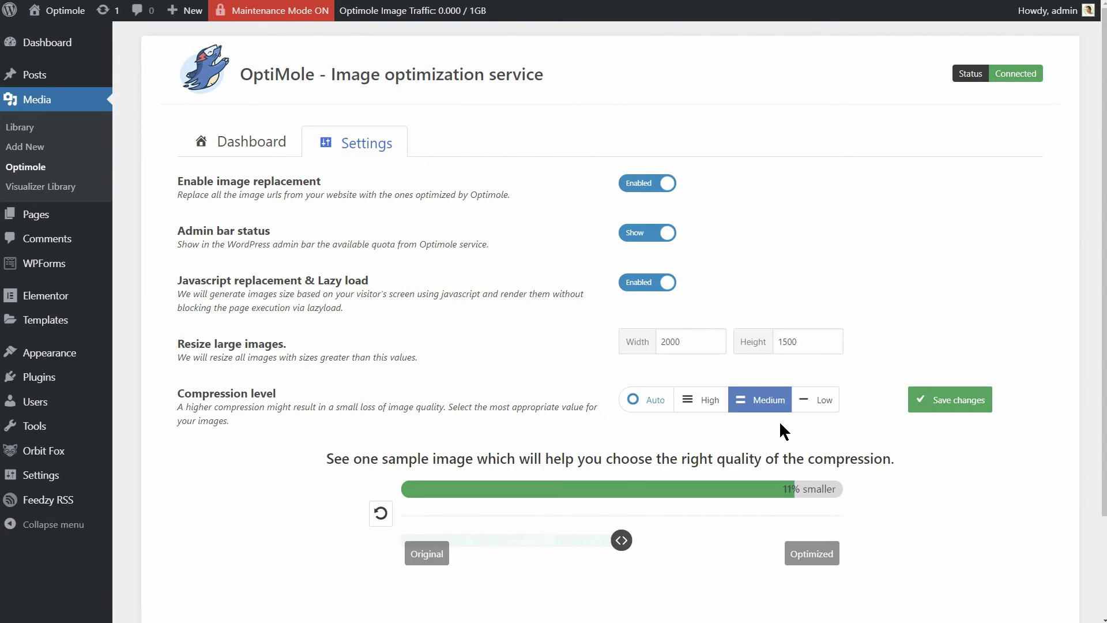
click(711, 409)
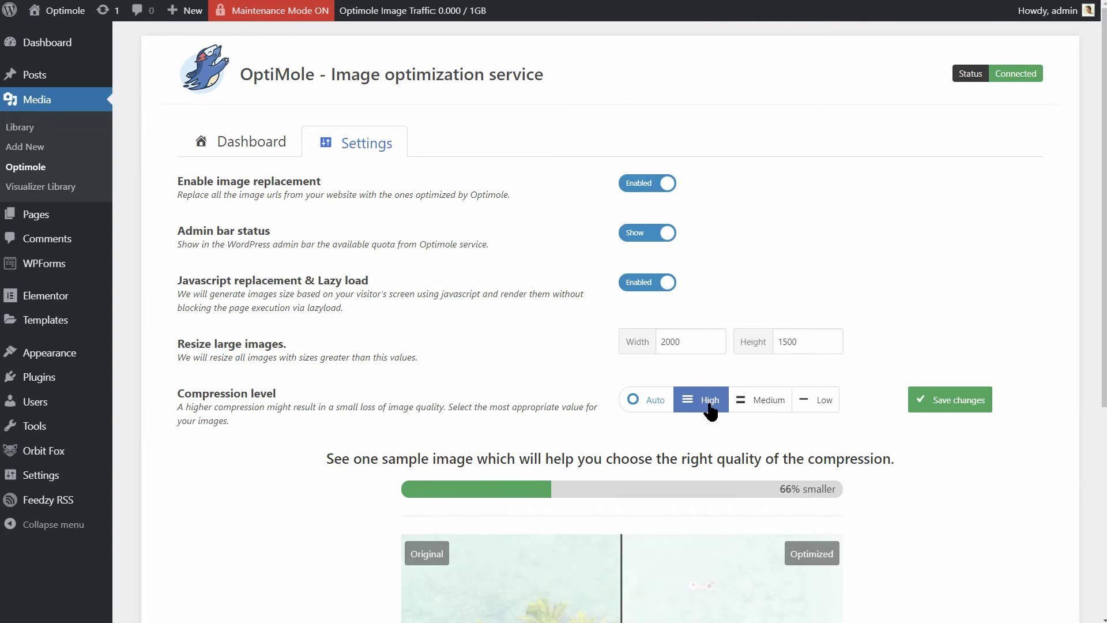
click(652, 407)
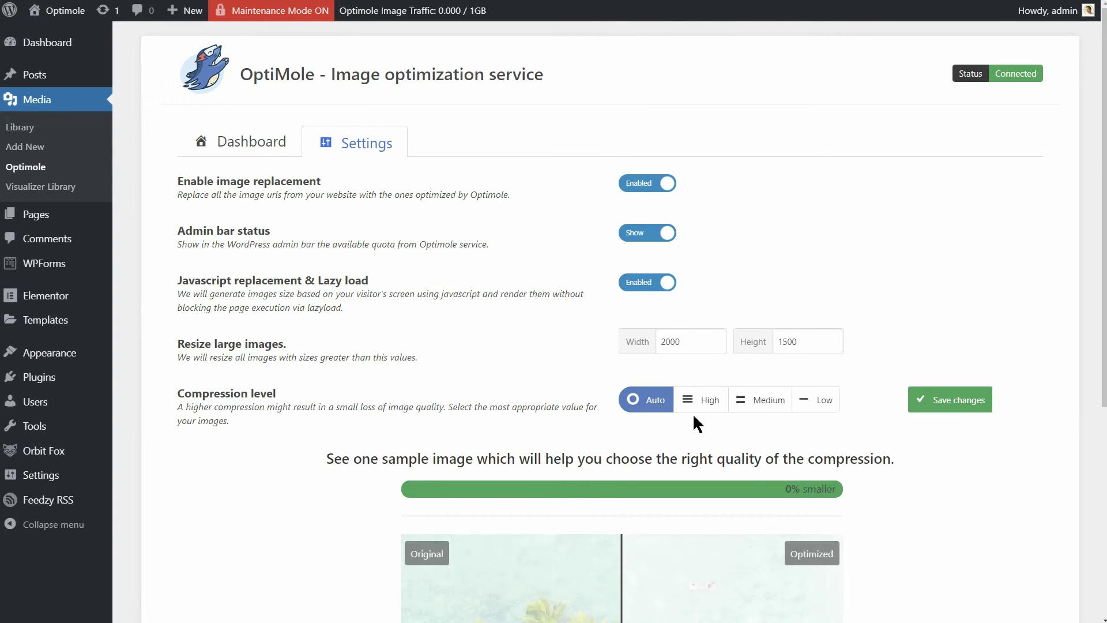
- Review the sample image comparison and save the Optimole settings
scroll(692, 423, down, 4)
mouse_move(620, 445)
mouse_down()
mouse_move(836, 455)
mouse_move(408, 444)
mouse_move(830, 445)
mouse_move(376, 438)
mouse_move(628, 441)
mouse_up()
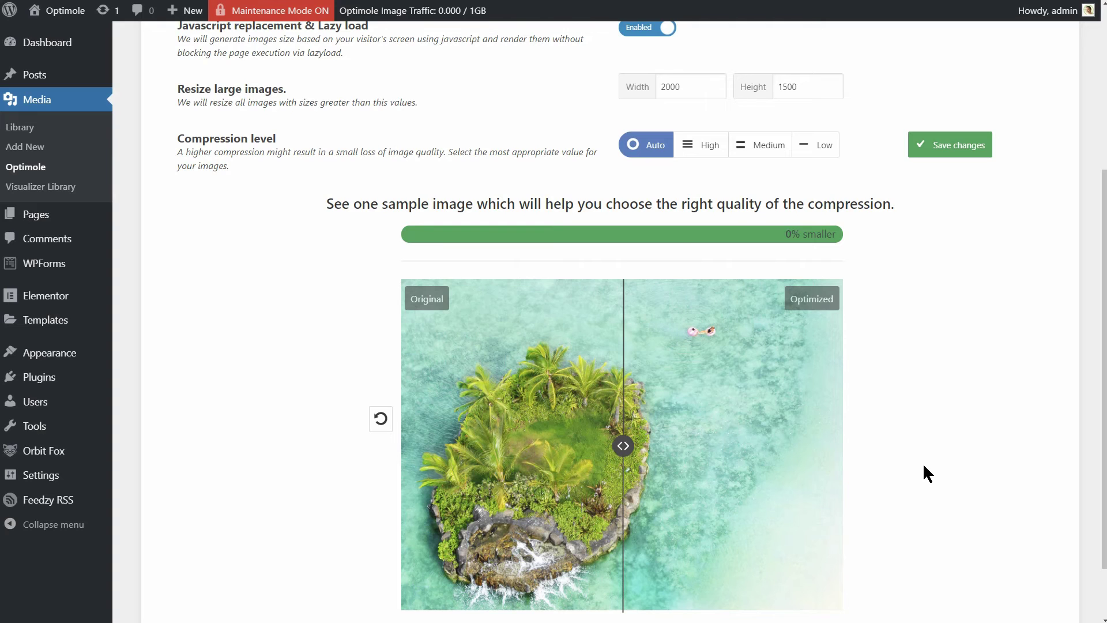
scroll(908, 482, up, 2)
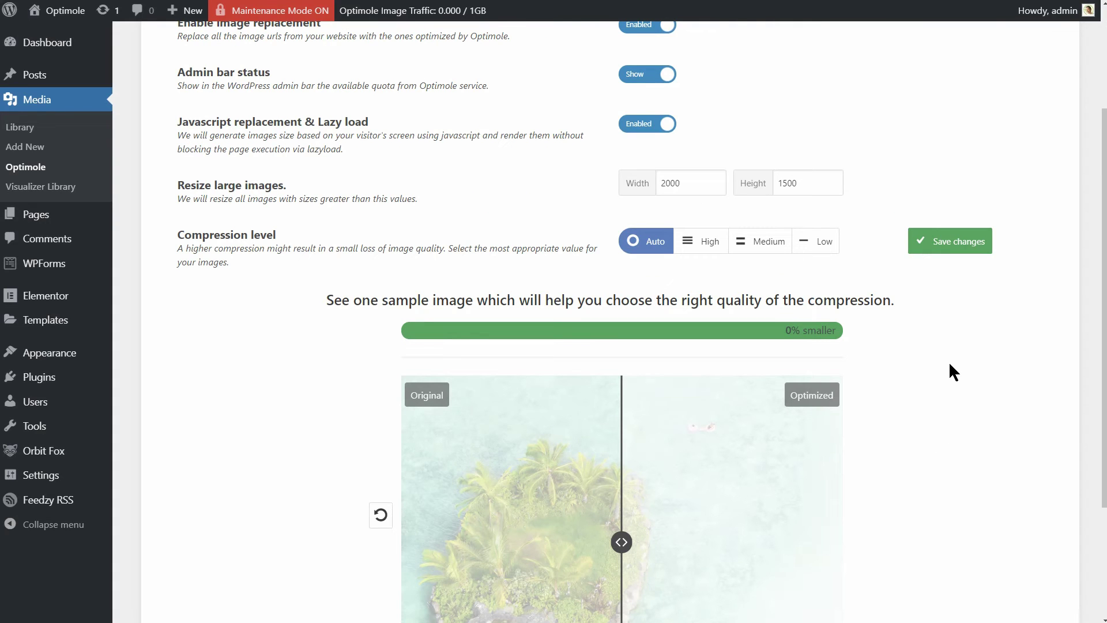
click(946, 246)
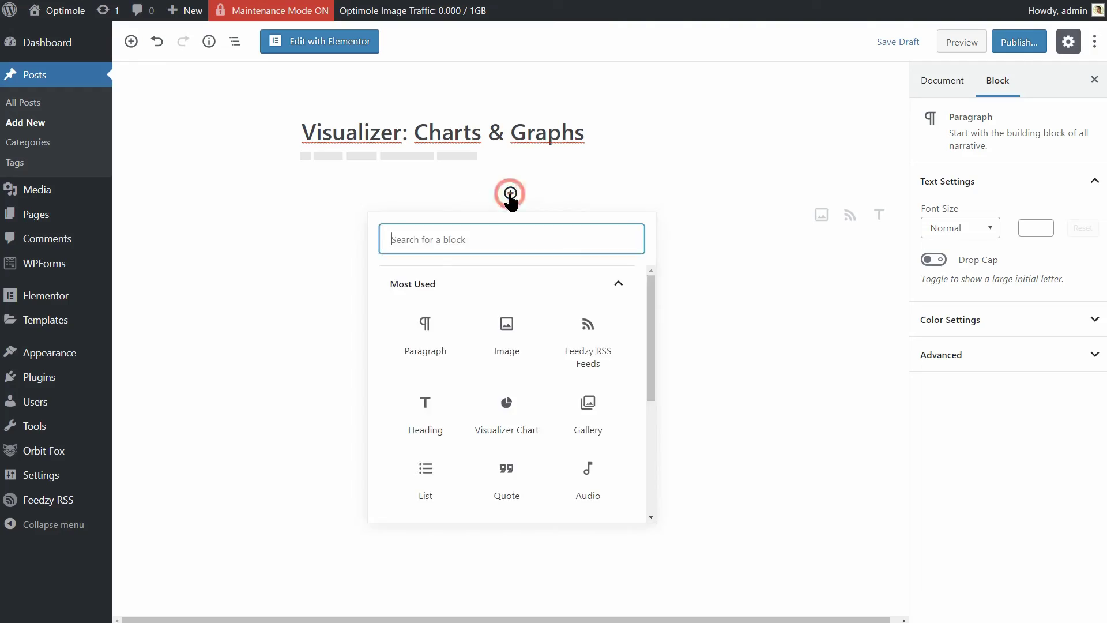
- Add an Image block and upload the Graphic Chart picture into the Visualizer post
click(509, 337)
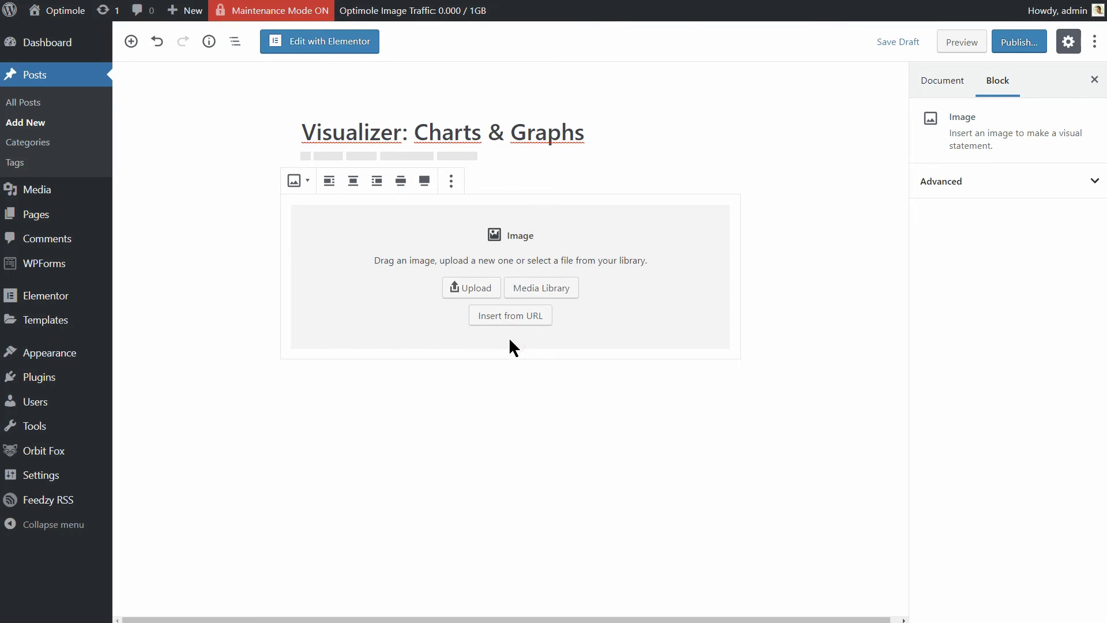
click(483, 283)
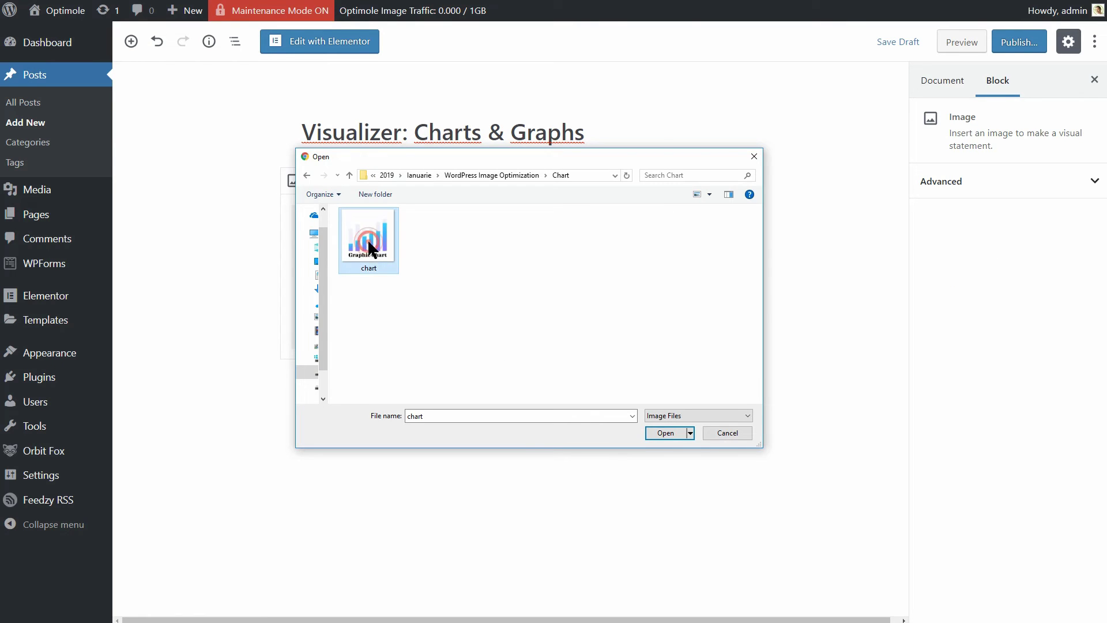
click(670, 434)
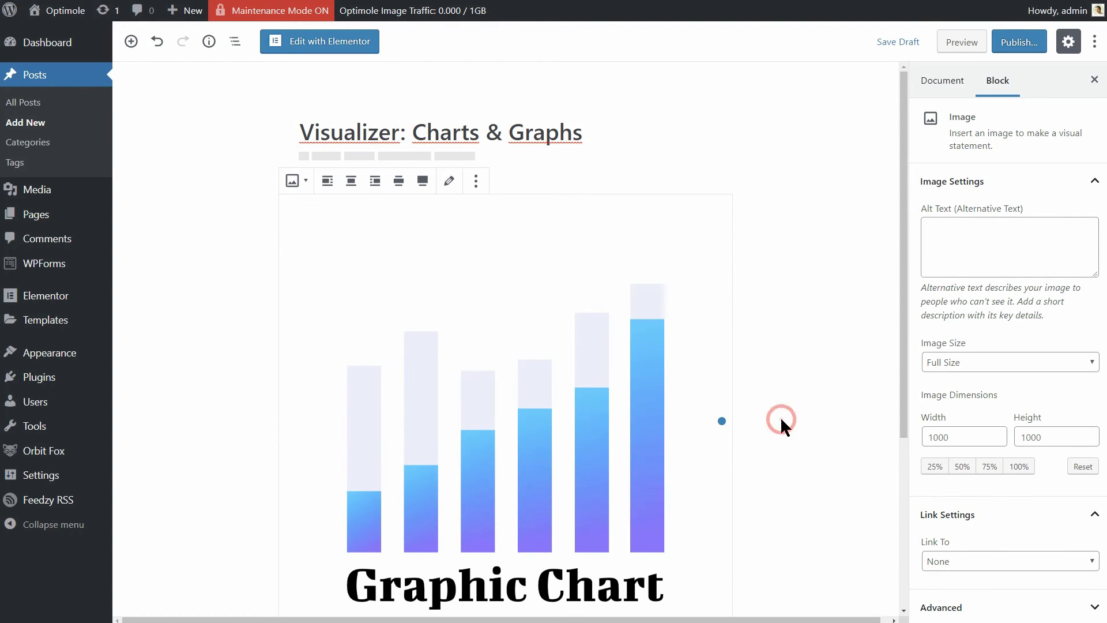
scroll(780, 427, down, 1)
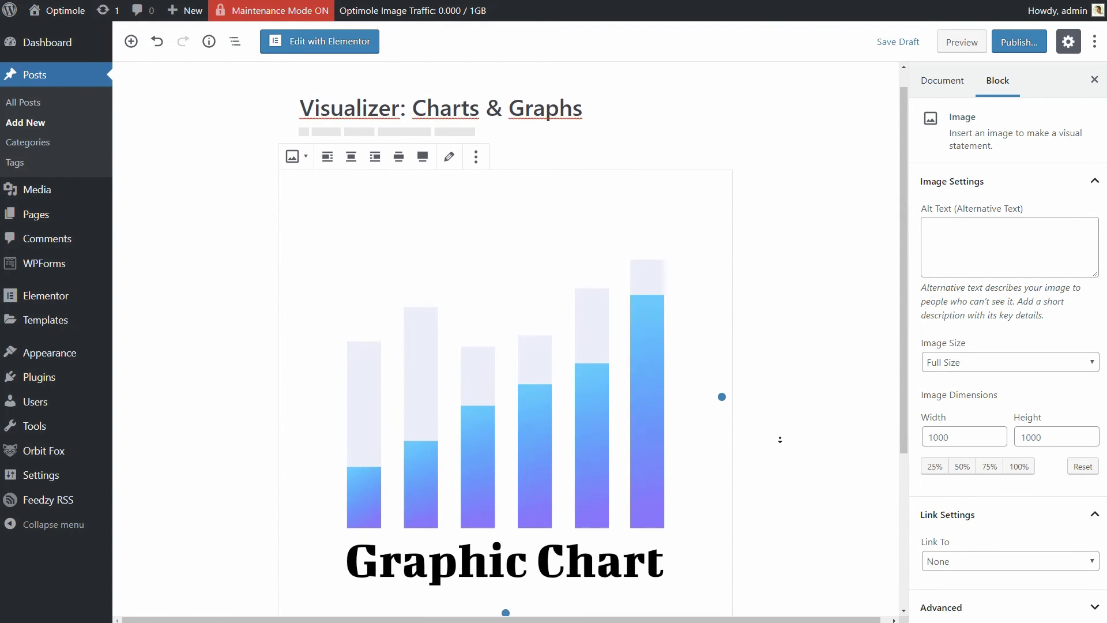
scroll(780, 439, down, 1)
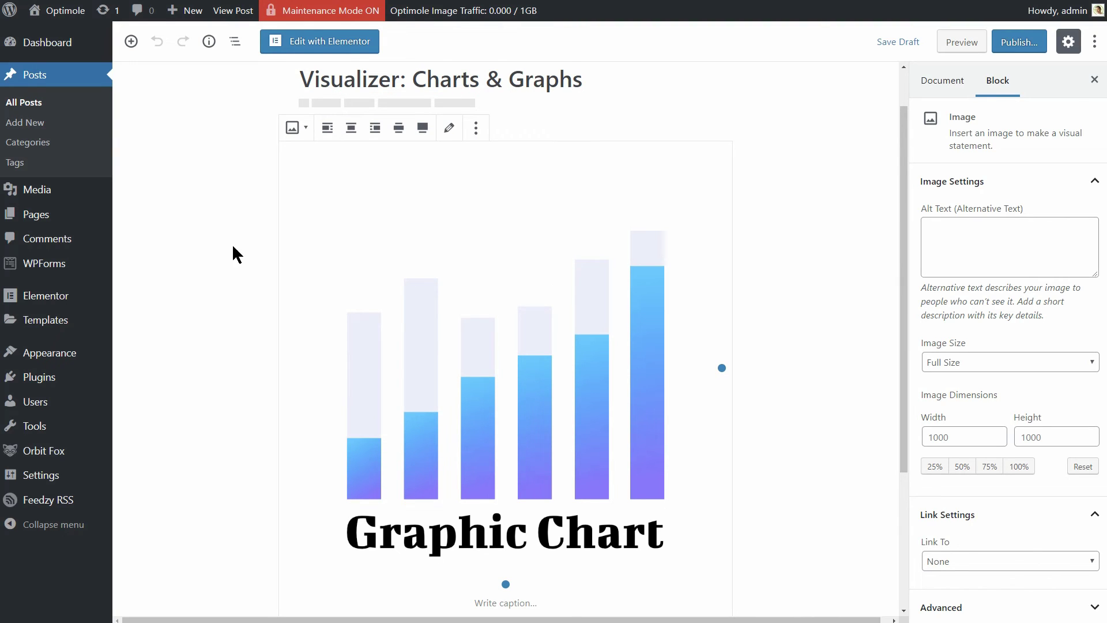
mouse_move(102, 202)
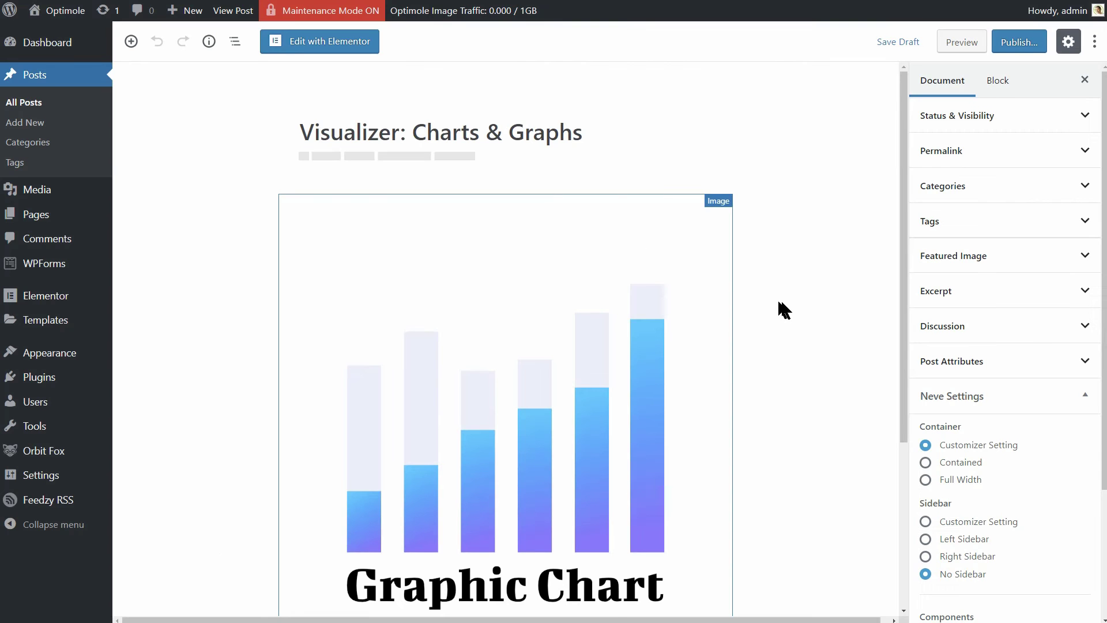
- Add a Visualizer Chart block below the Graphic Chart image, set to display an existing chart
scroll(781, 306, down, 4)
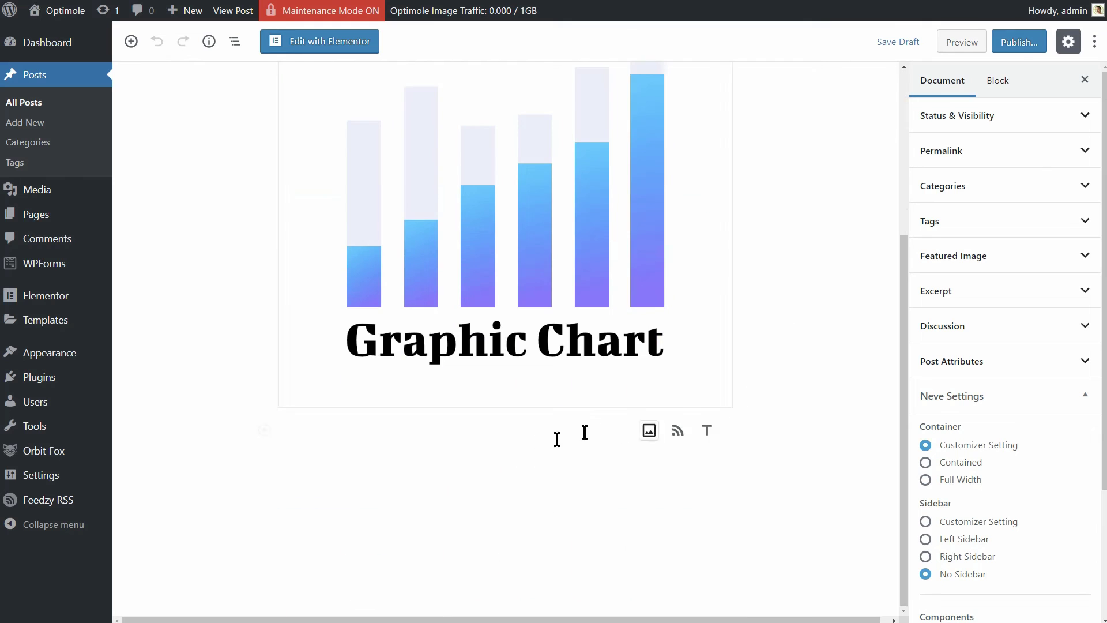
click(512, 445)
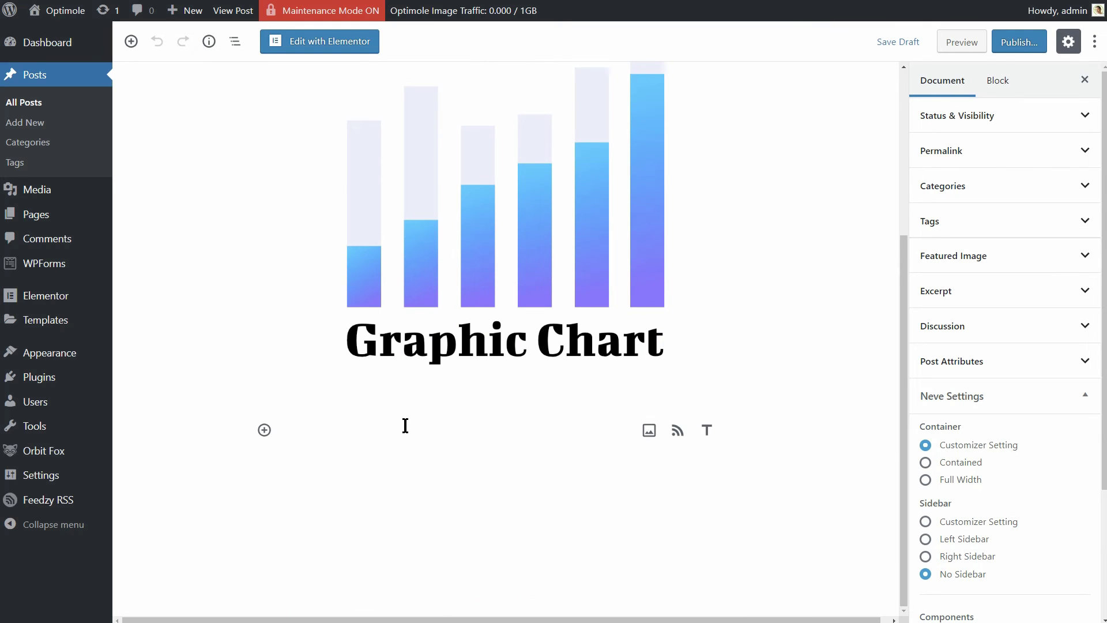
click(265, 430)
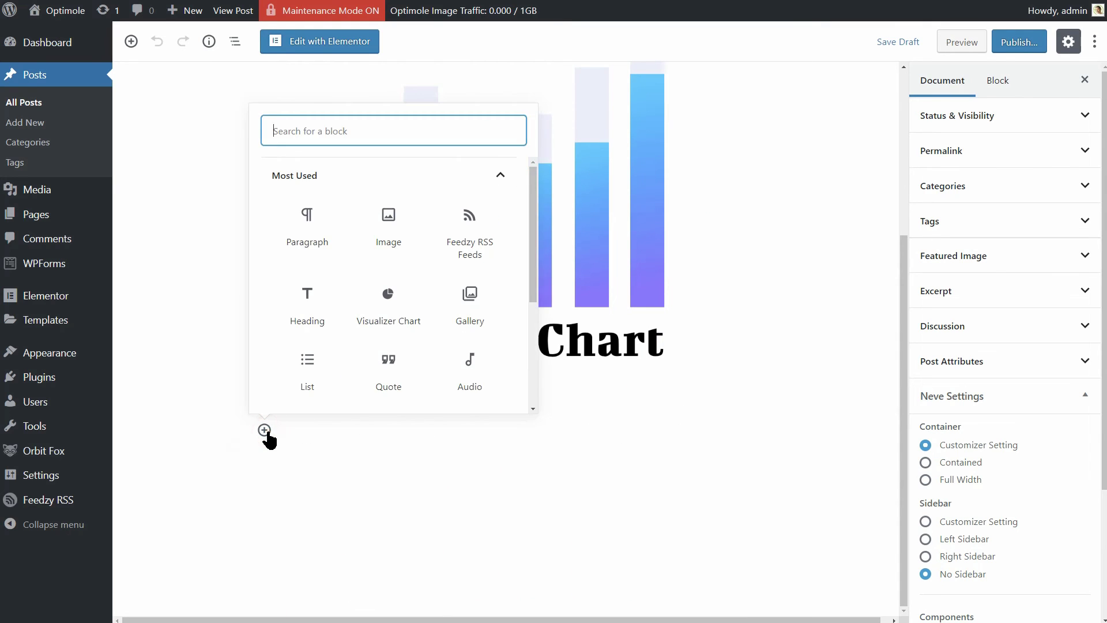
click(382, 315)
click(481, 437)
- Embed chart #37, the Italian city population column chart, and inspect its bar tooltips
scroll(522, 450, down, 6)
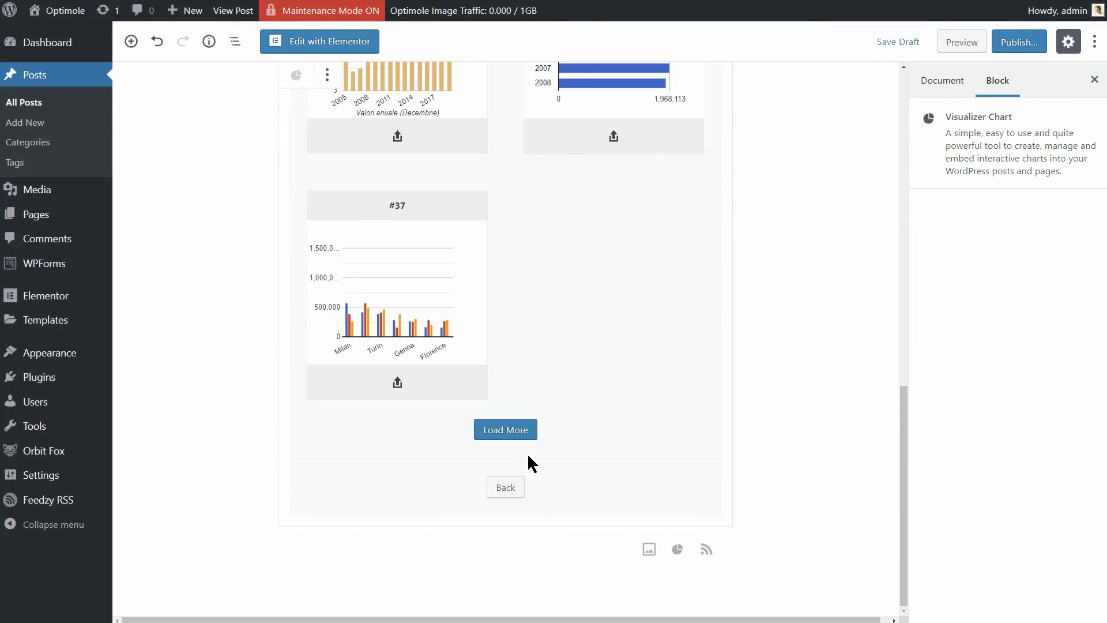
click(396, 383)
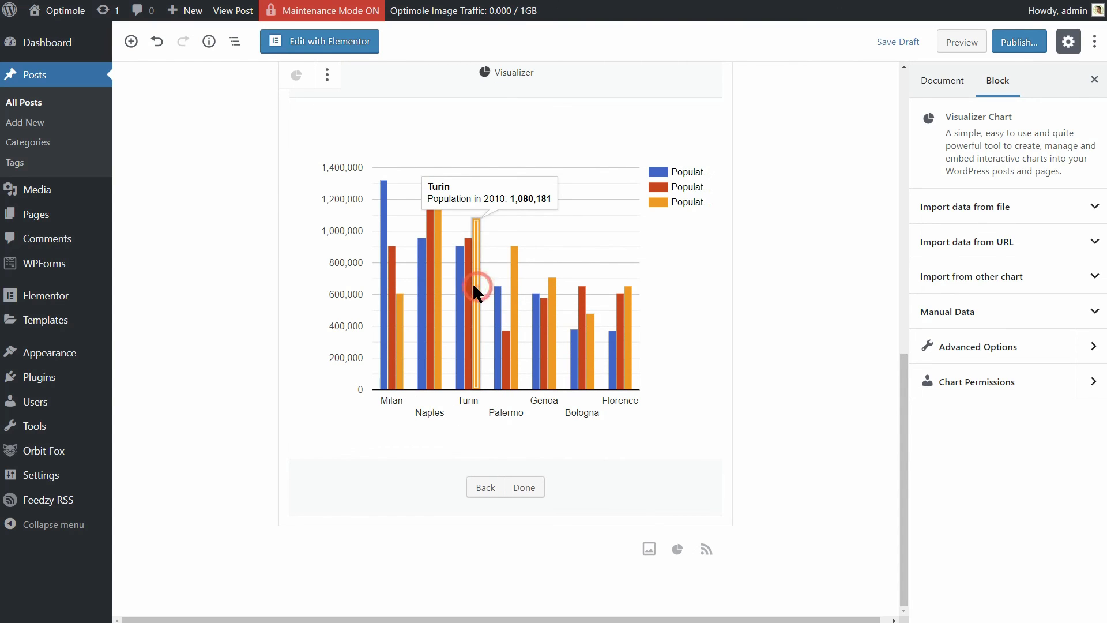
mouse_move(468, 288)
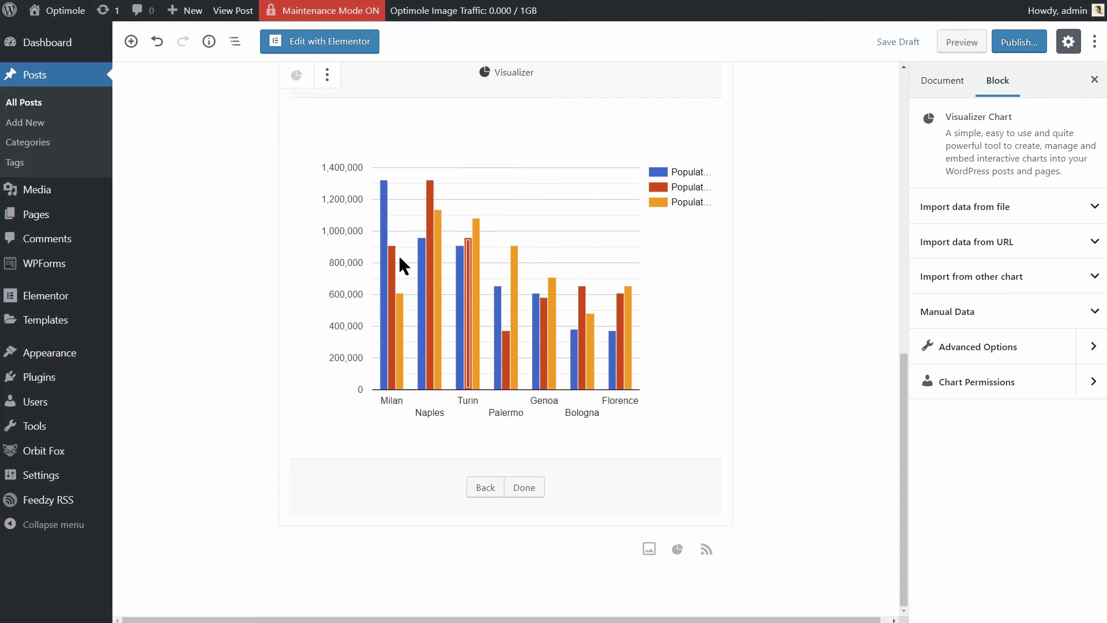
mouse_move(394, 266)
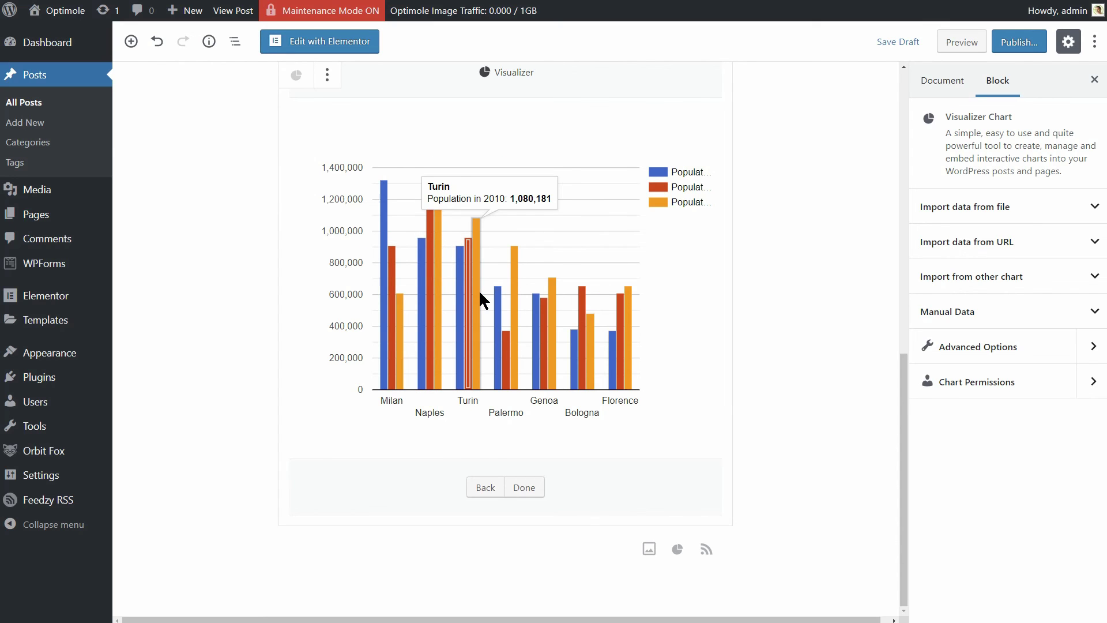
mouse_move(579, 342)
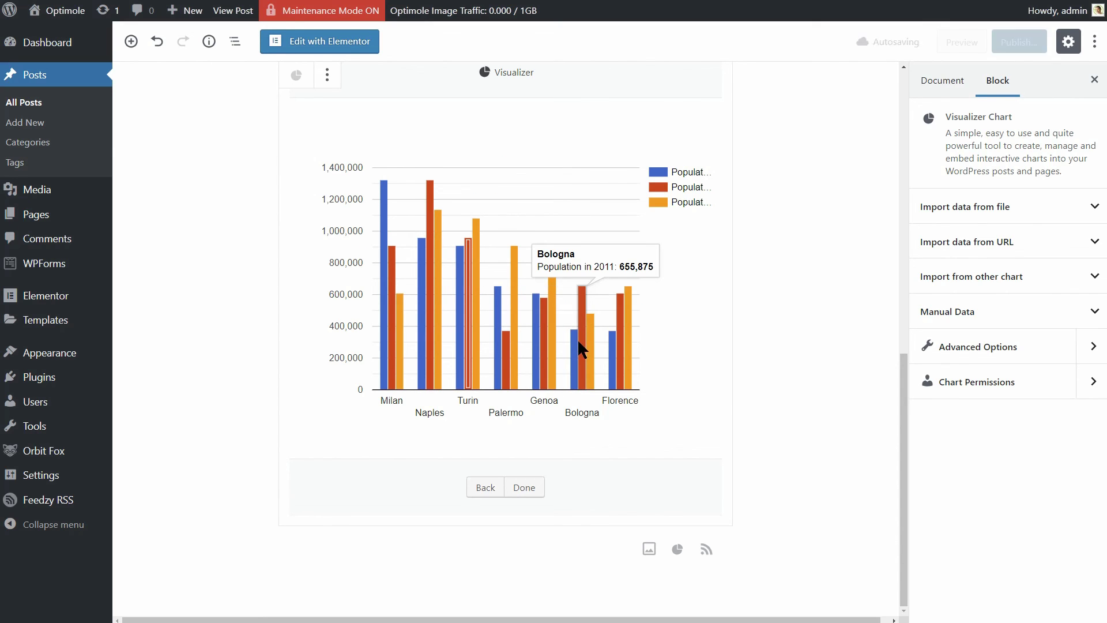